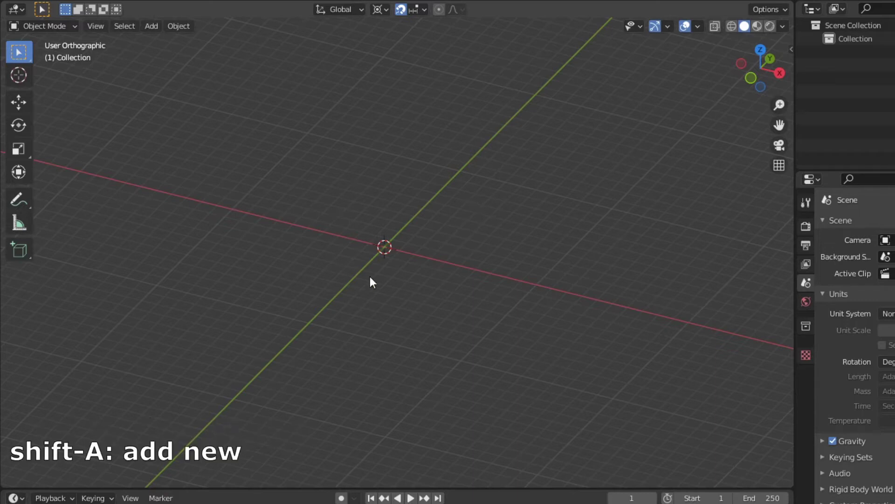
- Add a cube, size it to 28.6 × 2.9 × 5.5, and enter Edit Mode
key("shift+a")
left_click(427, 282)
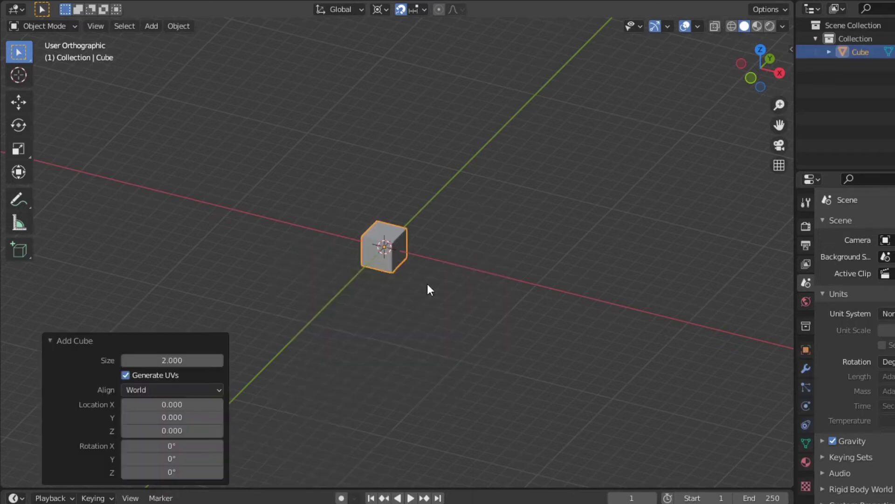
key("n")
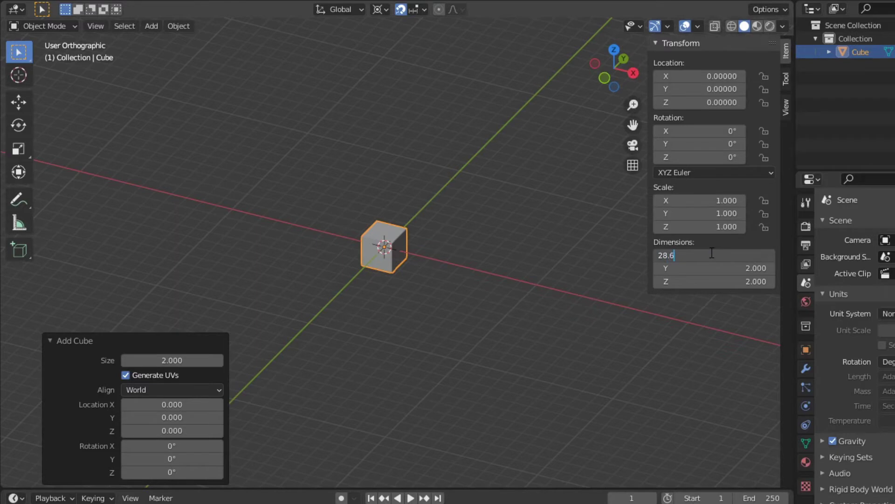
key("Tab")
type("2.9")
key("Tab")
type("5.5")
key("Return")
mouse_move(611, 229)
middle_mouse_down()
mouse_move(598, 243)
mouse_move(586, 228)
middle_mouse_up()
key("Tab")
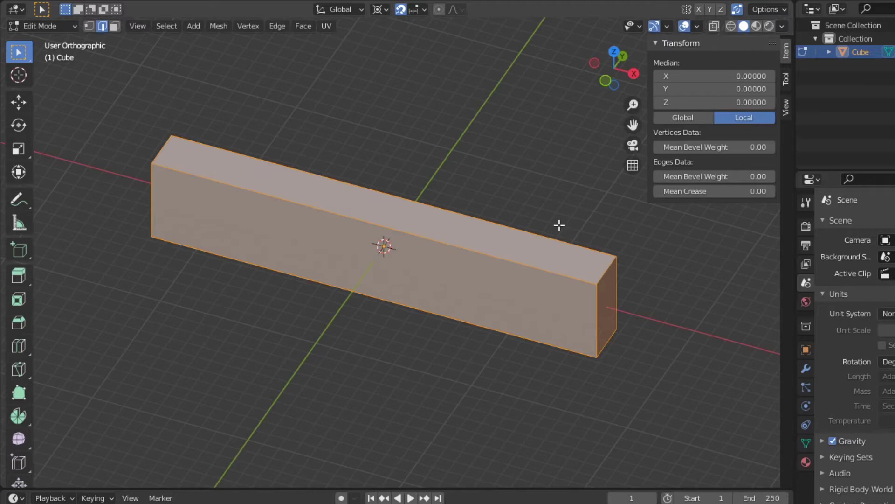
mouse_move(559, 226)
middle_mouse_down()
mouse_move(586, 238)
mouse_move(552, 242)
mouse_move(580, 304)
mouse_move(554, 332)
middle_mouse_up()
- In face mode, duplicate the box's end face into copies offset along Y, viewed from top
key("3")
left_click(553, 331)
key("KP_7")
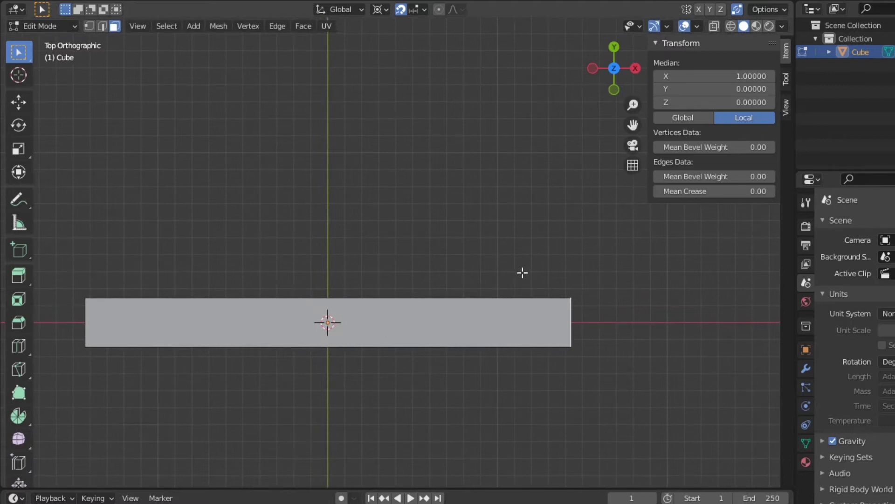
key("shift+d")
key("y")
key("3")
key("Return")
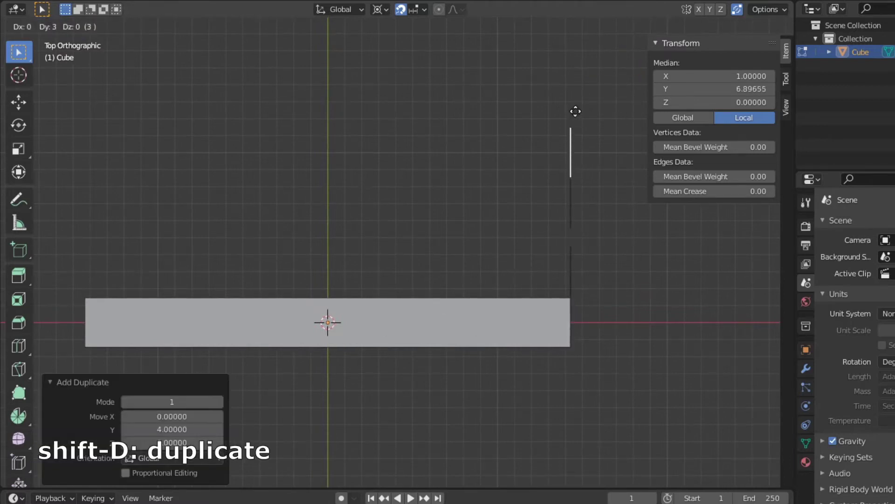
key("Return")
key("shift+d")
key("y")
key("2")
key("Escape")
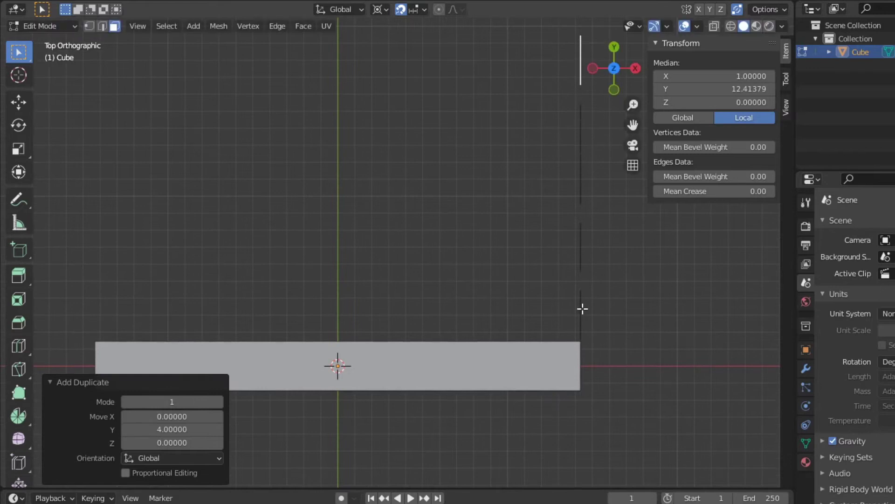
- Shift the lower guide faces left along X, by 4 and 9 units
left_click(582, 307)
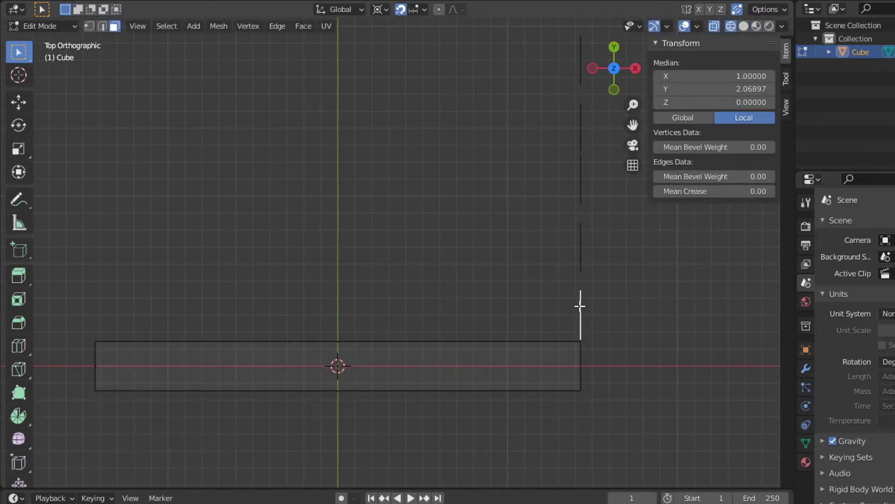
key("g")
left_click(520, 305)
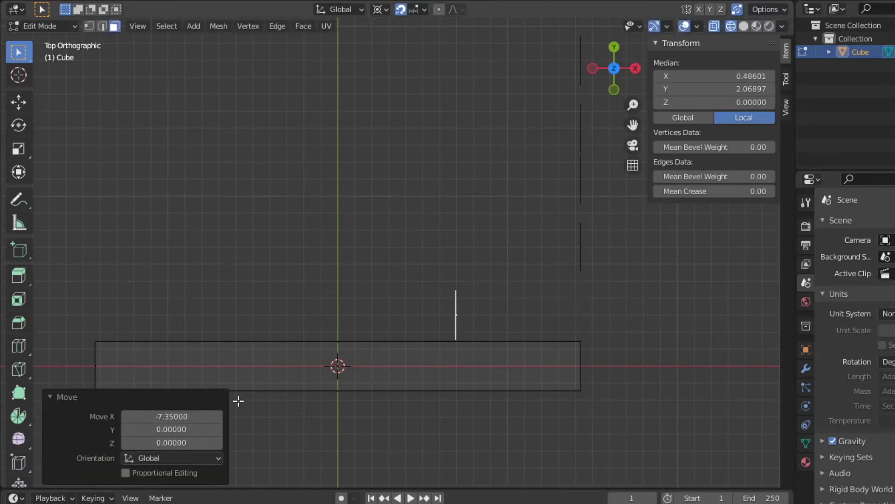
left_click(580, 246)
key("g")
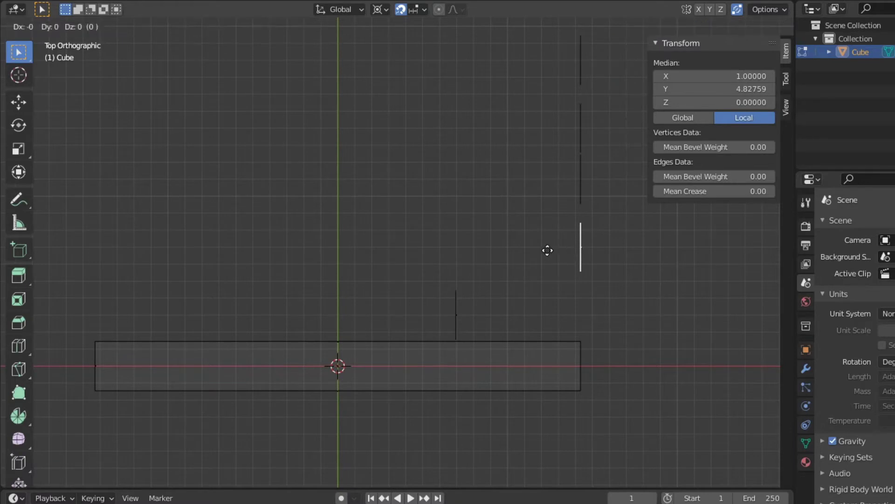
key("Return")
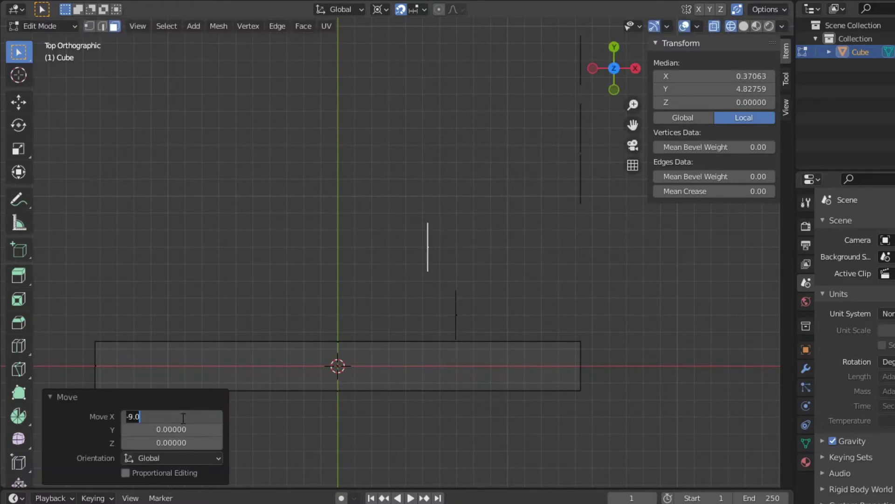
left_click(582, 185)
key("g")
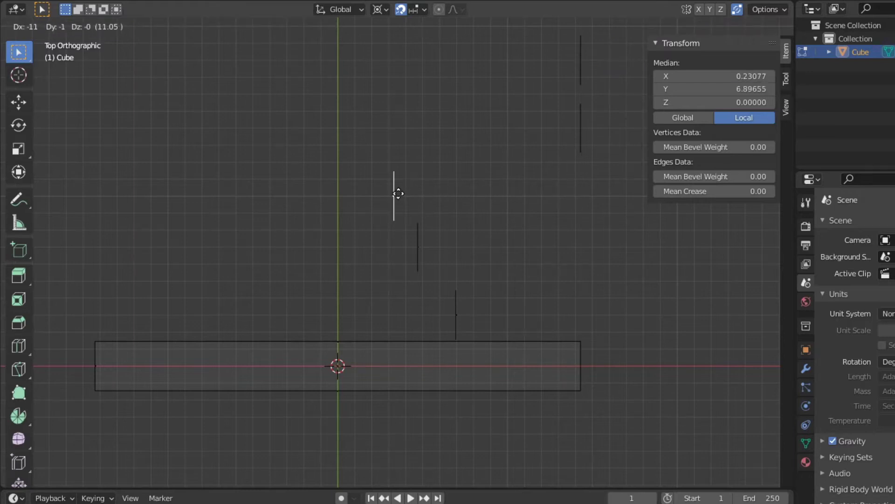
key("Return")
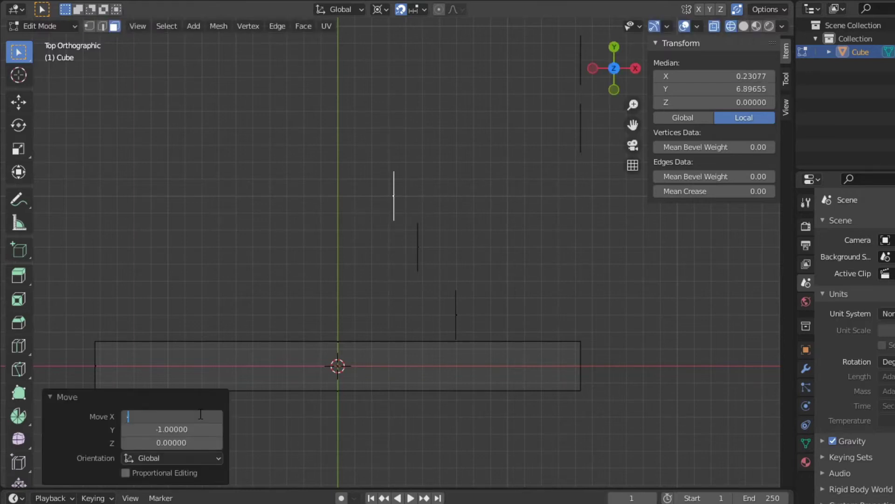
type("-12.05")
- Shift the upper guide faces further left, placing the topmost furthest at X −18
key("Return")
left_click(581, 123)
key("g")
key("Return")
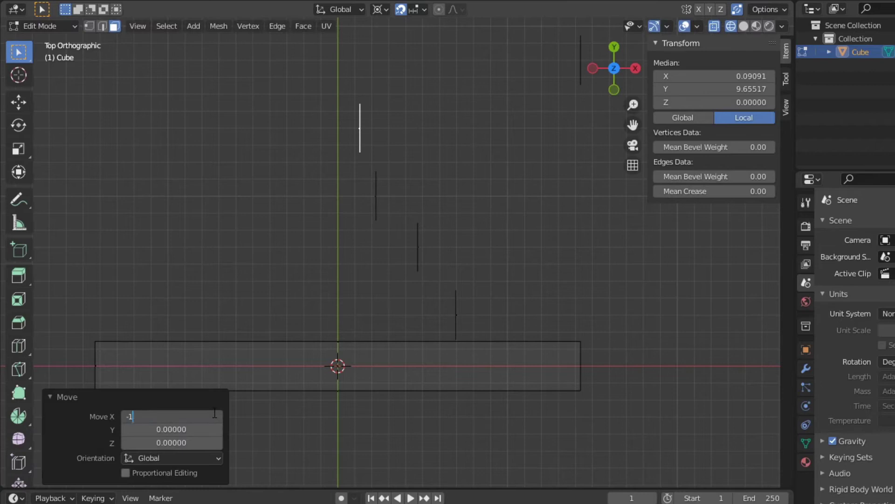
key("Return")
left_click(580, 62)
key("g")
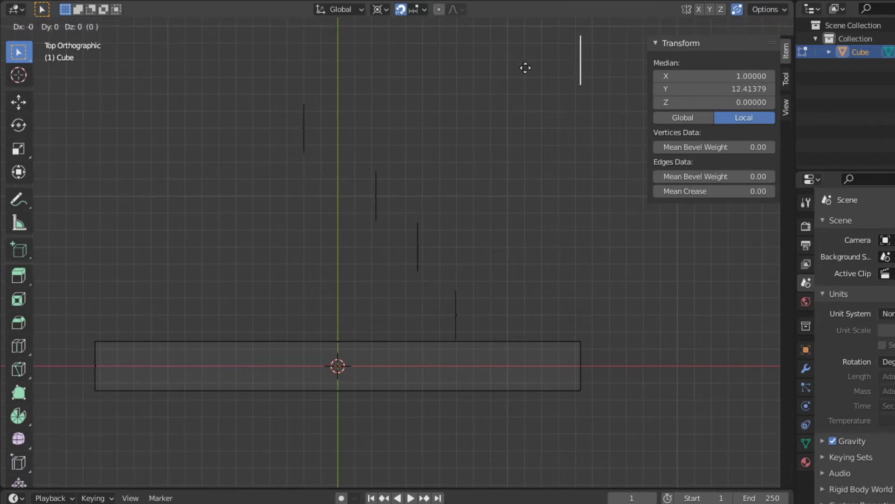
left_click(229, 75)
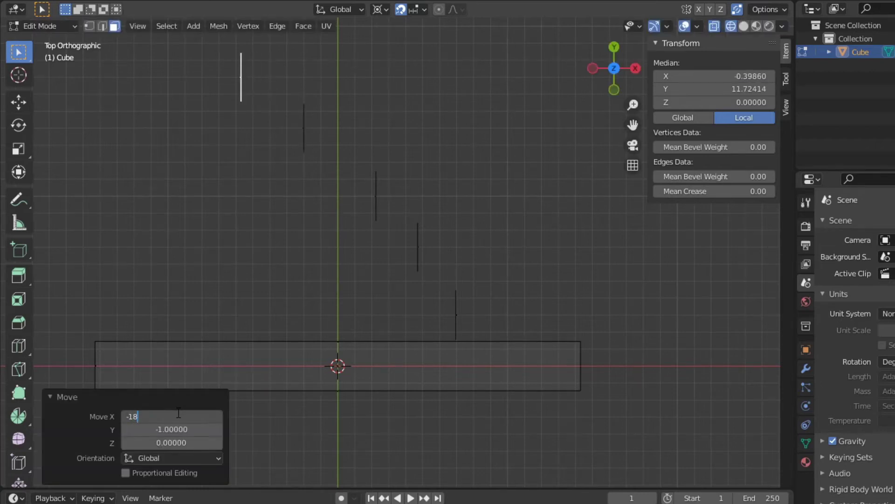
type(".85000")
- Knife-cut through the box along each guide, then turn off X-ray
middle_click_drag(475, 240, 514, 230, "shift")
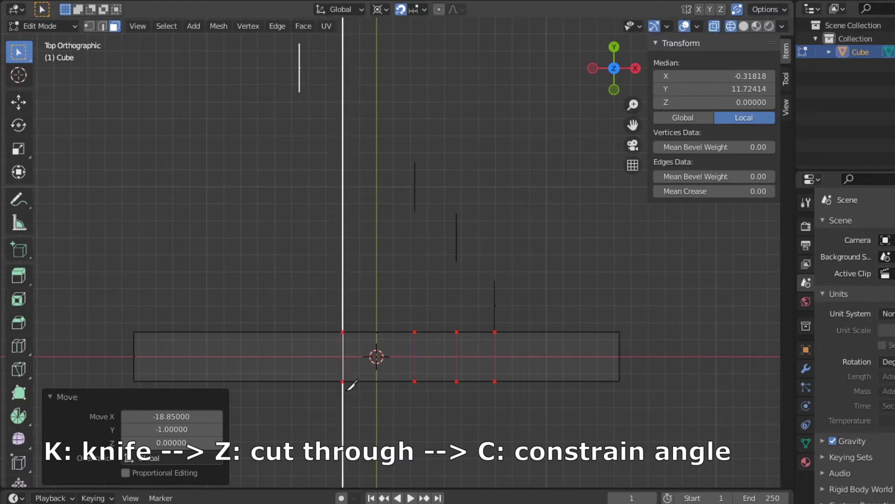
key("Return")
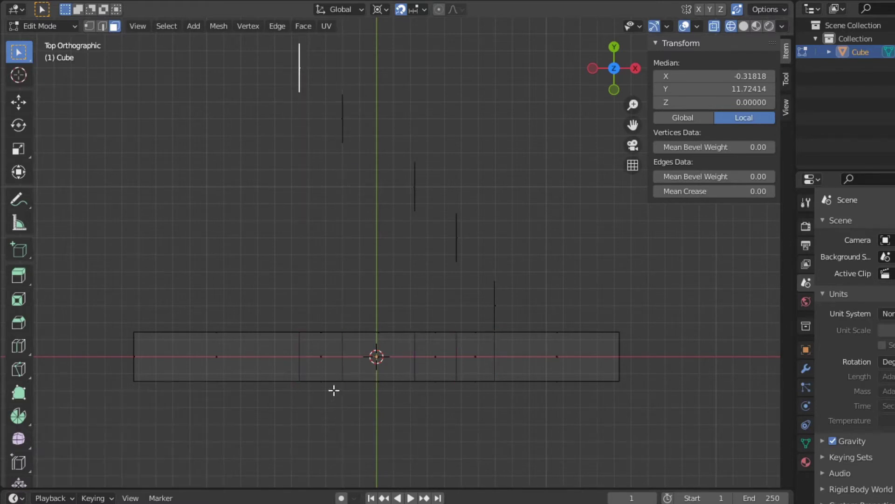
key("alt+z")
- Select the five guide faces and delete them
mouse_move(480, 354)
middle_mouse_down()
mouse_move(444, 324)
mouse_move(440, 294)
mouse_move(351, 277)
middle_mouse_up()
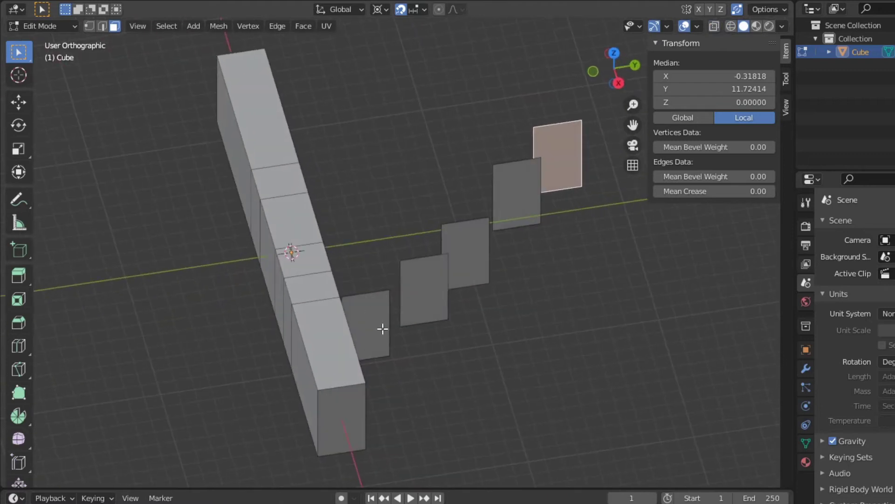
left_click(382, 329)
left_click(422, 298, "shift")
left_click(480, 260, "shift")
left_click(523, 198, "shift")
left_click(569, 168, "shift")
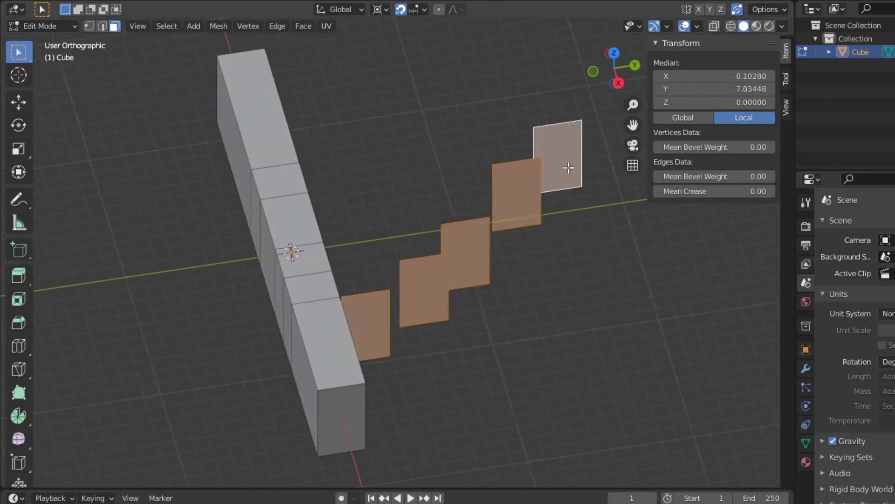
key("x")
left_click(564, 169)
mouse_move(407, 218)
middle_mouse_down("shift")
mouse_move(609, 241)
mouse_move(430, 132)
middle_mouse_up("shift")
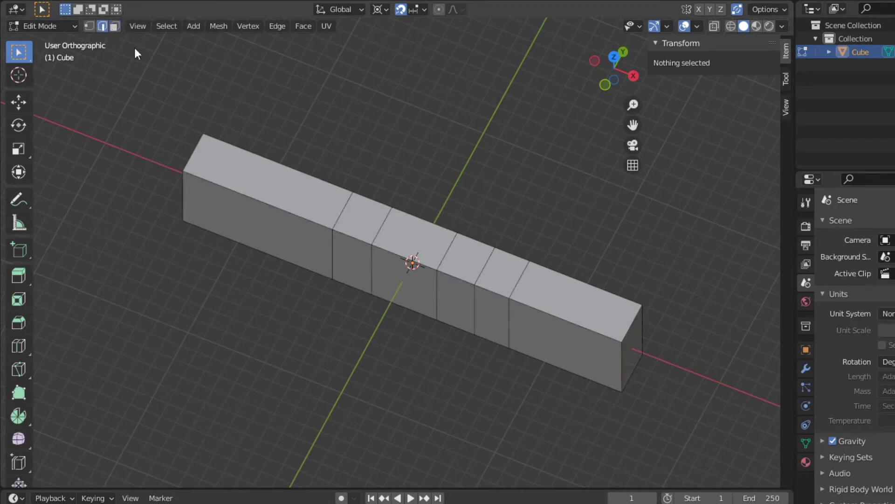
- Rip-fill a top edge of the beam, slide it 1 unit along −Y, and select the diagonal edge
left_click(506, 255)
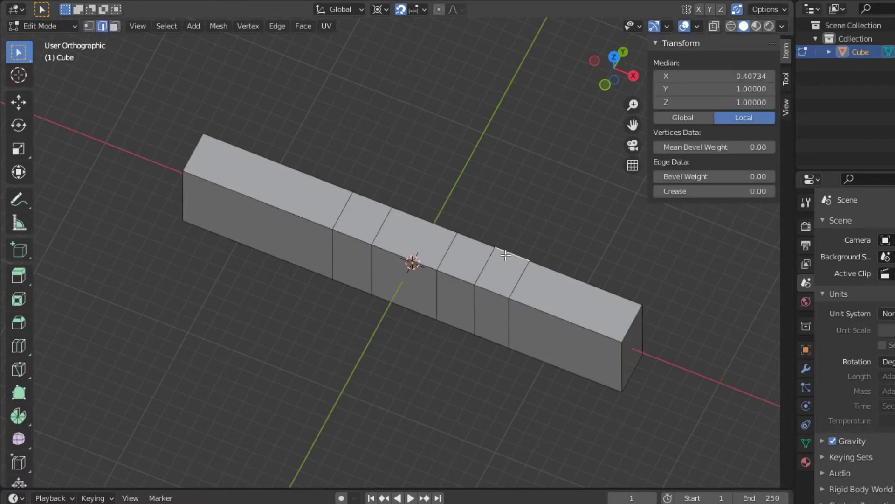
left_click(246, 25)
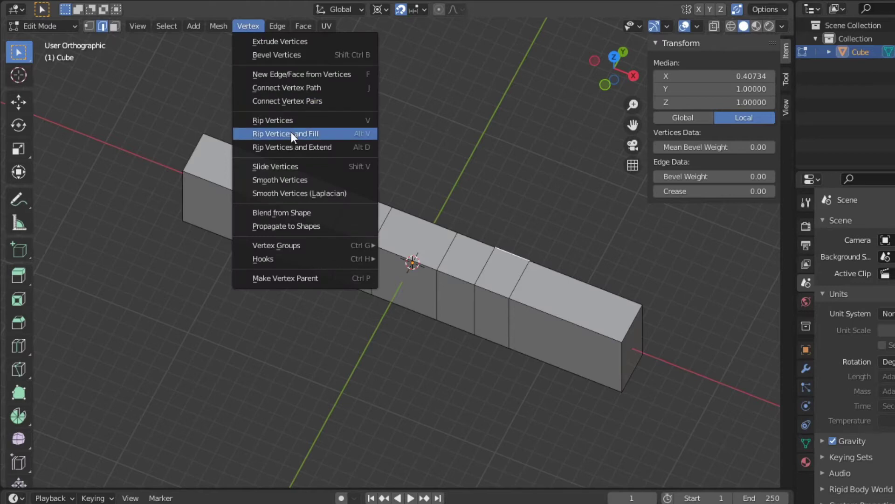
left_click(356, 134)
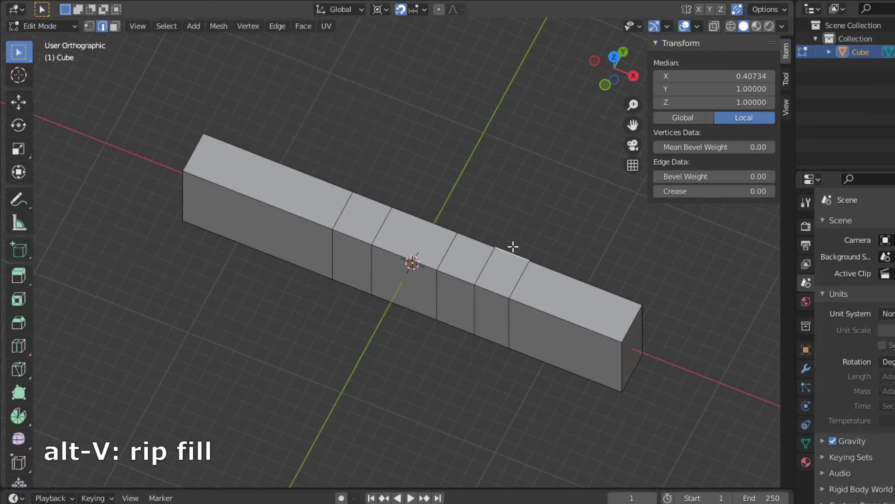
left_click(499, 282)
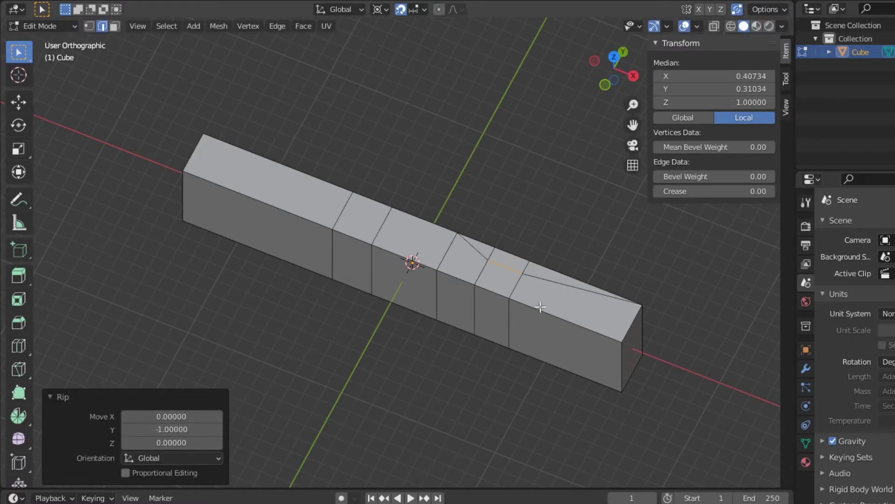
scroll(541, 306, "up", 2)
scroll(451, 294, "up", 2)
key("g")
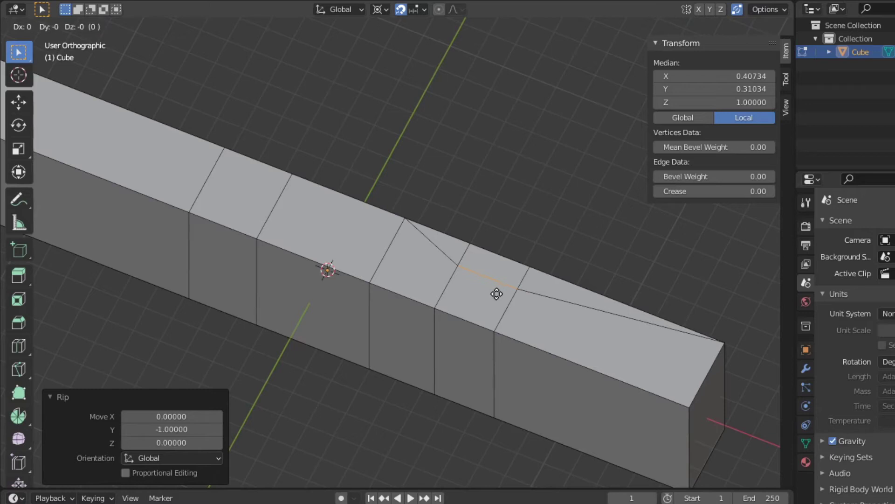
key("Return")
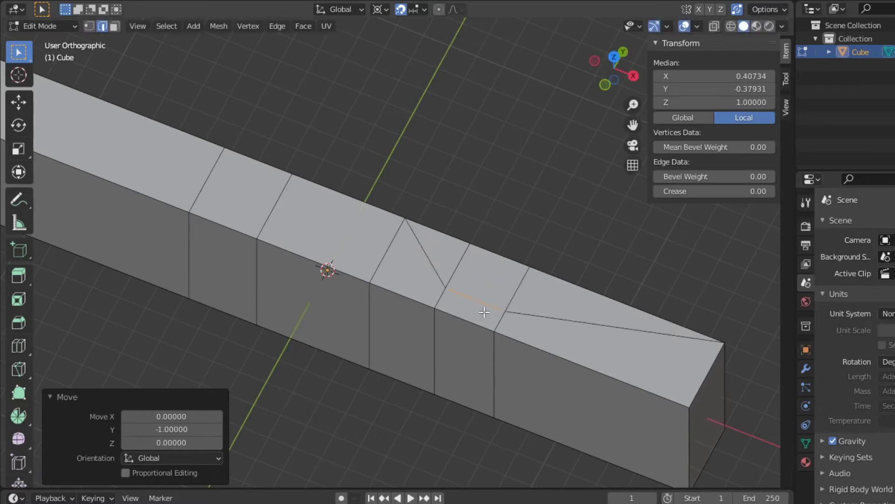
left_click(435, 269, "shift")
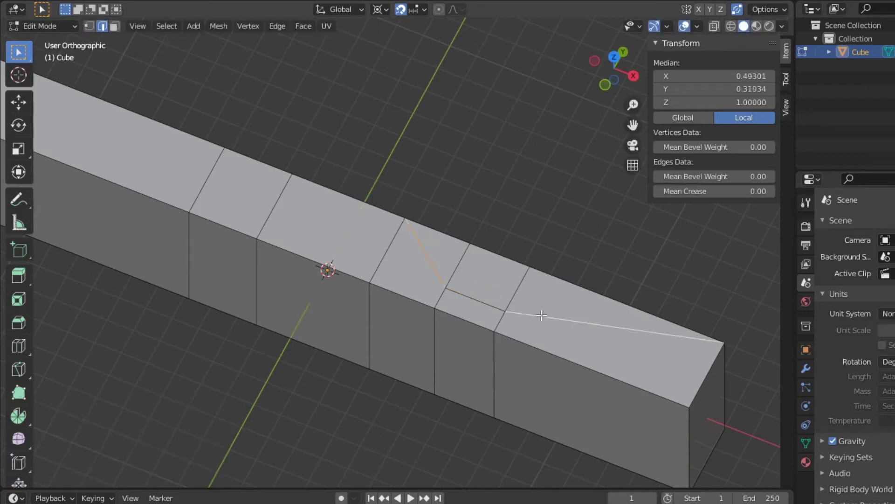
- Dissolve the diagonal edges, then rip a top edge and move it with Z reset to 0
key("x")
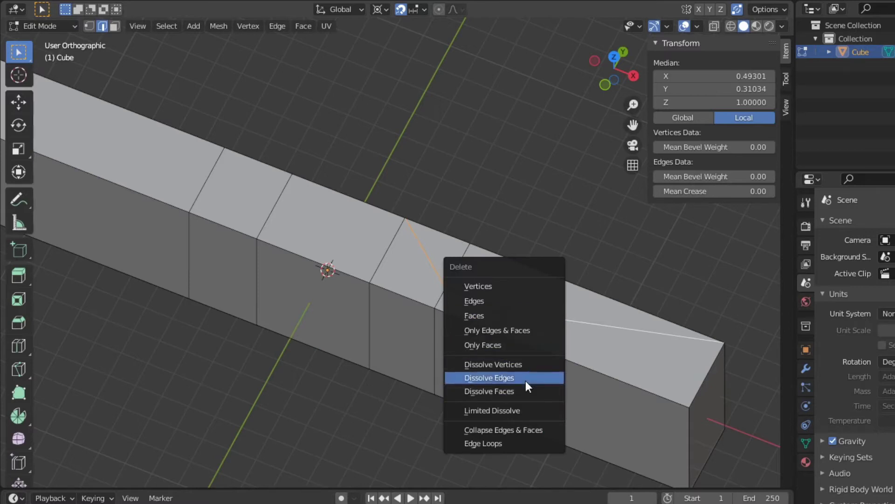
left_click(525, 381)
left_click(445, 240)
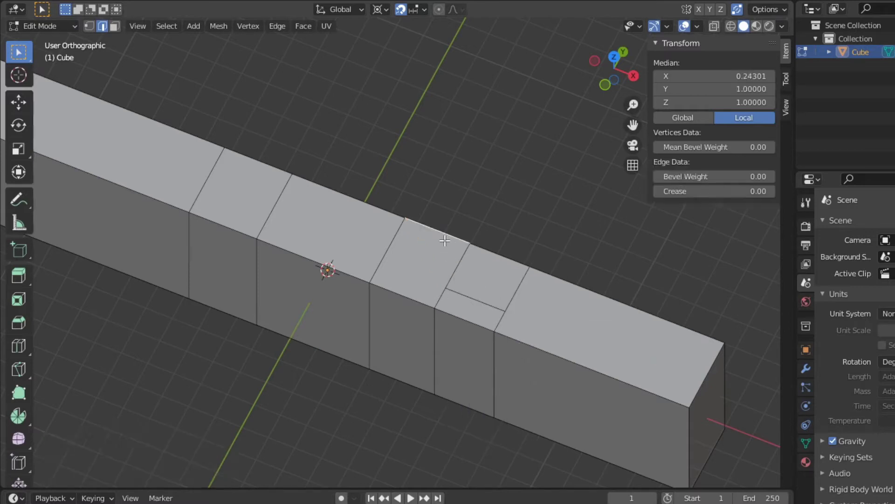
left_click(420, 265)
key("g")
key("z")
key("minus")
key("1")
key("Return")
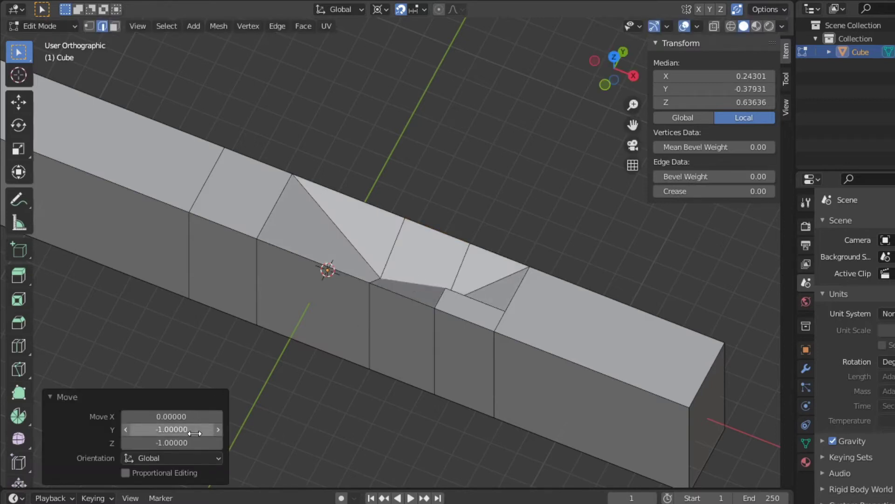
key("BackSpace")
key("BackSpace")
key("BackSpace")
key("Return")
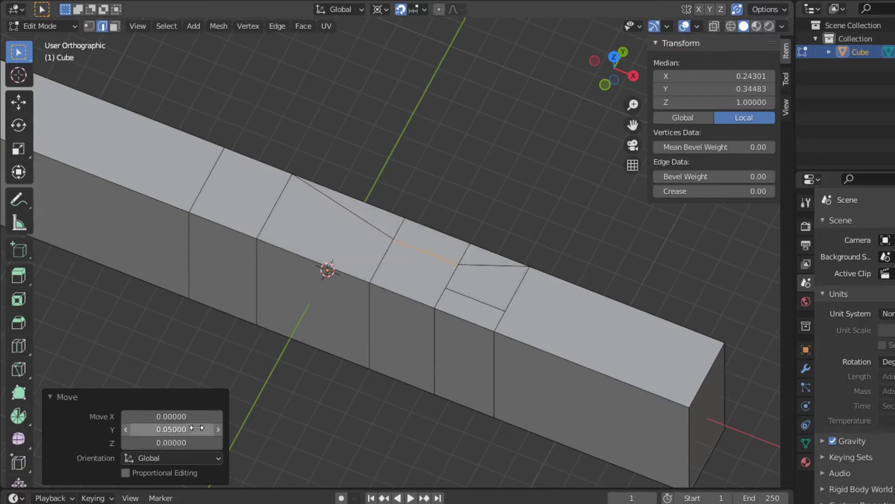
- Dissolve the two leftover diagonal edges and slide another top edge across the top face
left_click(487, 268)
left_click(372, 230, "shift")
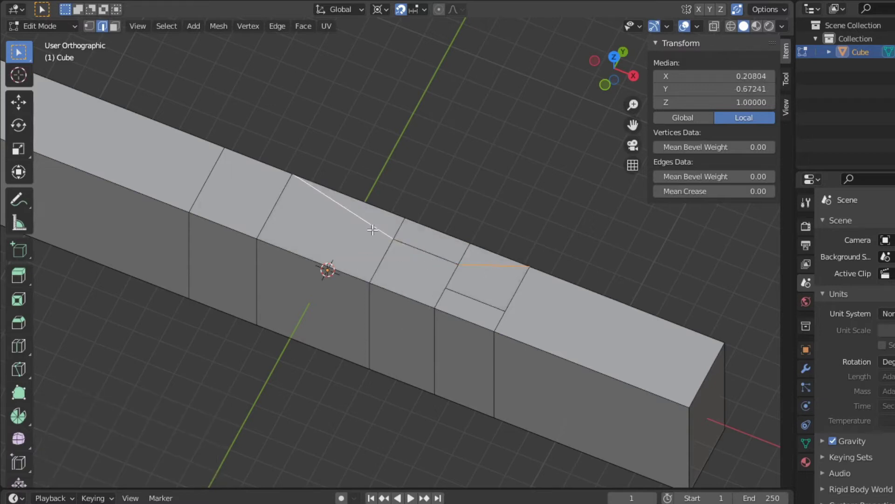
key("x")
left_click(372, 231)
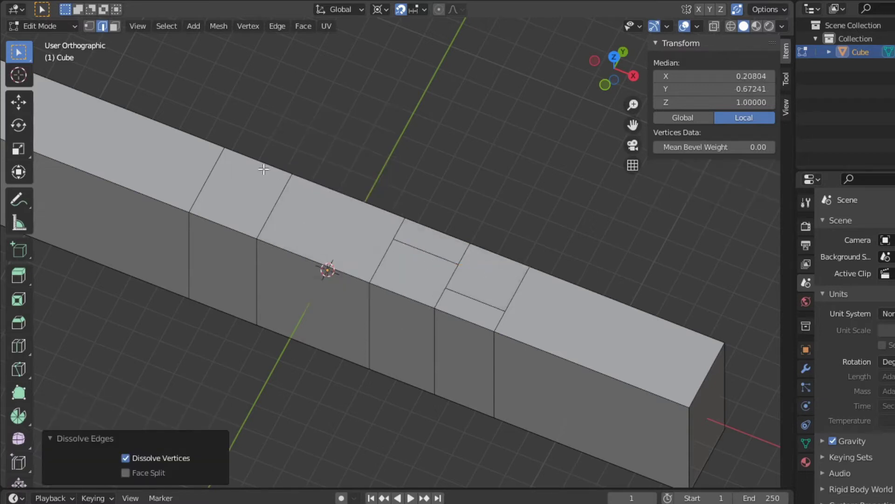
left_click(269, 175)
middle_click_drag(268, 175, 304, 202, "shift")
key("g")
left_click(280, 233)
- Dissolve another top edge and select a bottom edge of the front face
left_click(327, 239)
key("x")
left_click(209, 204)
middle_click_drag(354, 312, 361, 242)
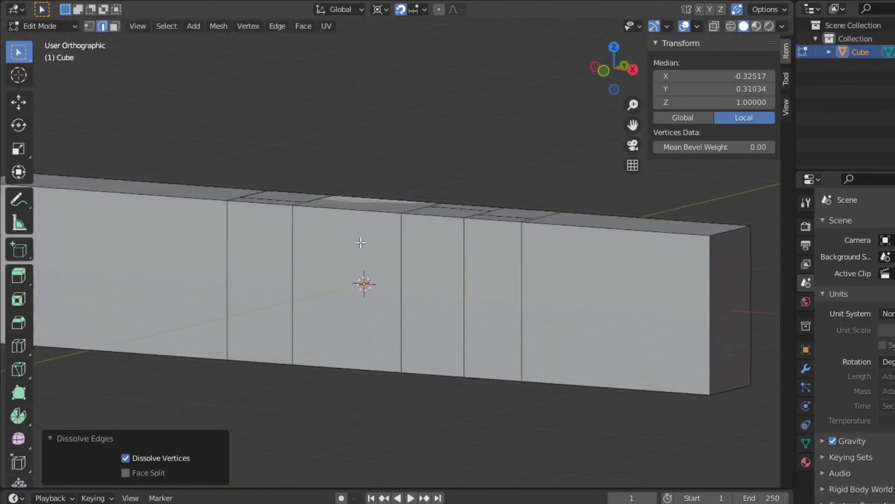
left_click(493, 374)
middle_click_drag(493, 375, 465, 369)
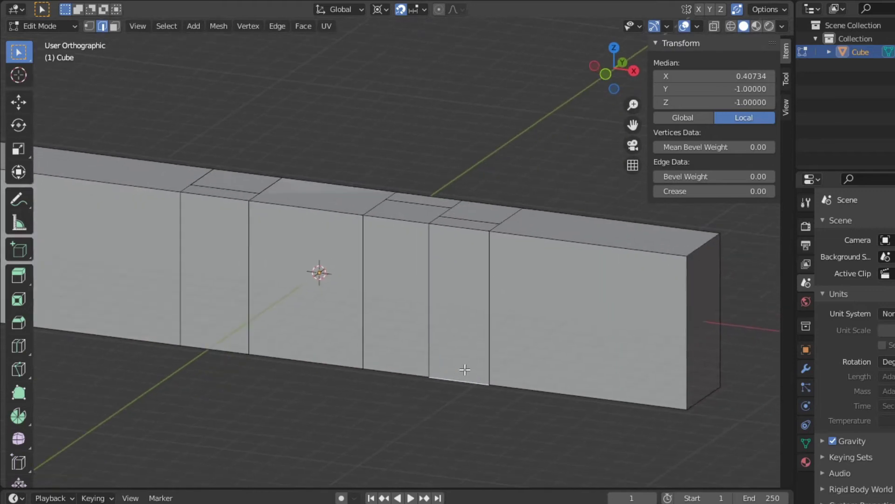
- Rip-fill the bottom front edge, raise it 0.85 in Z, and dissolve the resulting diagonals
key("alt+v")
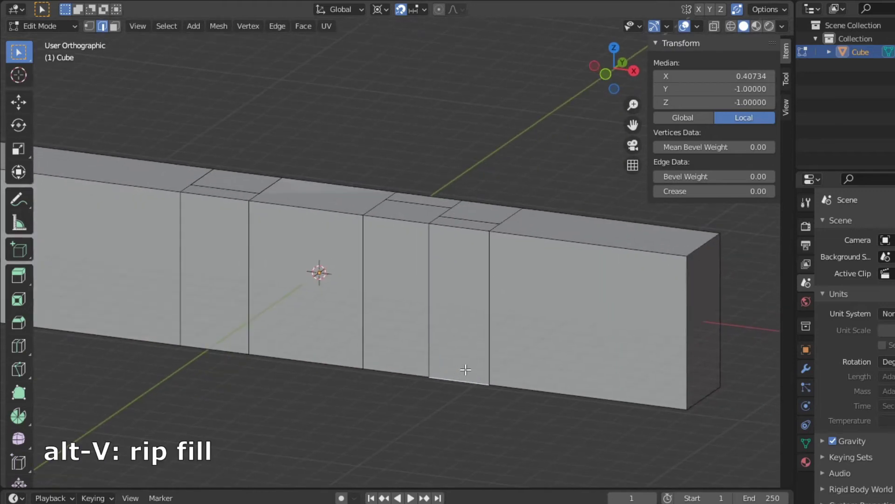
key("z")
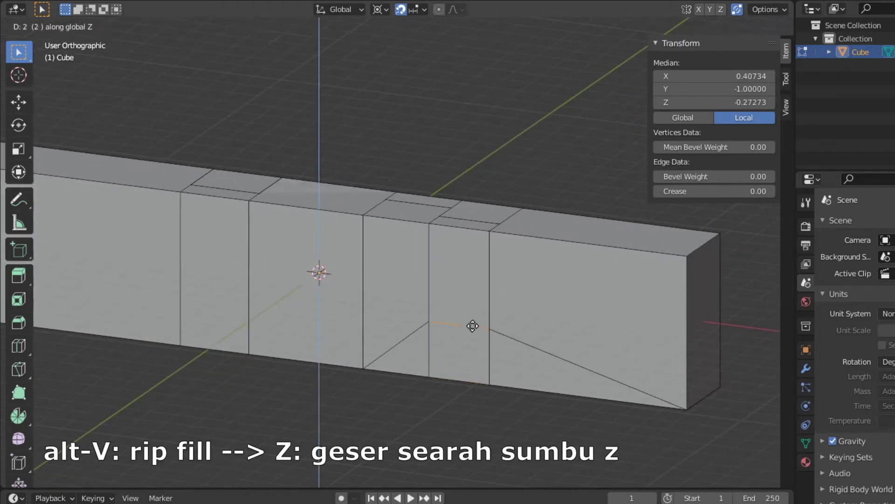
key("Return")
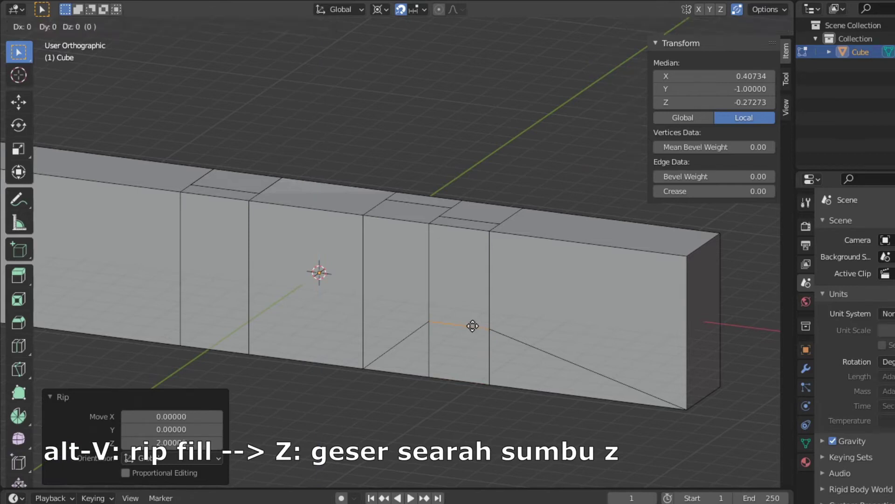
key("g")
key("z")
key("1")
key("Return")
left_click(200, 437)
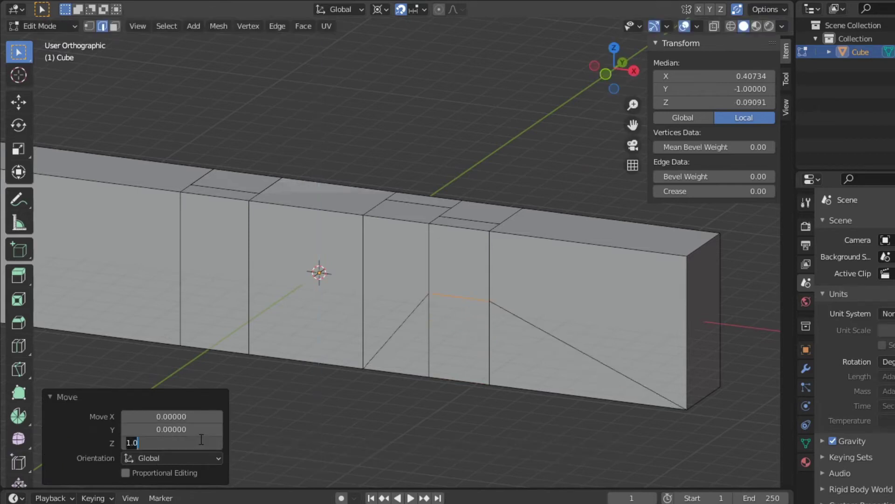
key("Return")
left_click(392, 336)
left_click(544, 332, "shift")
key("x")
left_click(547, 342)
- Move the next bottom front edge with its Z amount corrected to 0, then dissolve leftover diagonals
left_click(388, 369)
key("g")
key("z")
key("1")
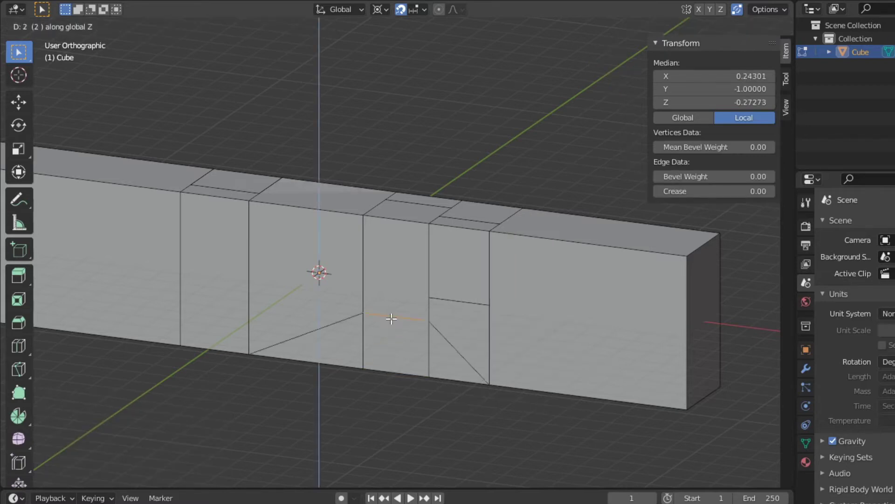
key("Return")
left_click(199, 439)
type("0")
key("Return")
key("x")
left_click(320, 330)
- Raise another bottom front edge 1 unit in Z and dissolve its two diagonal edges
left_click(208, 348)
key("g")
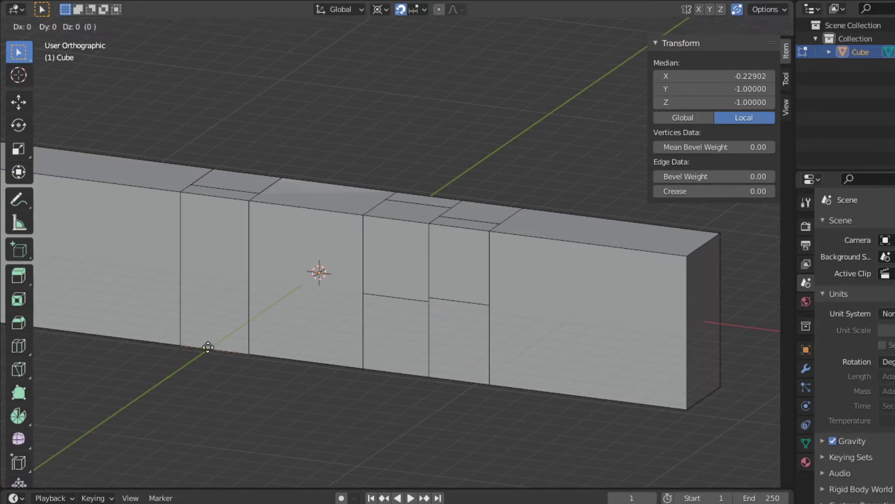
key("z")
key("1")
key("Return")
left_click(199, 440)
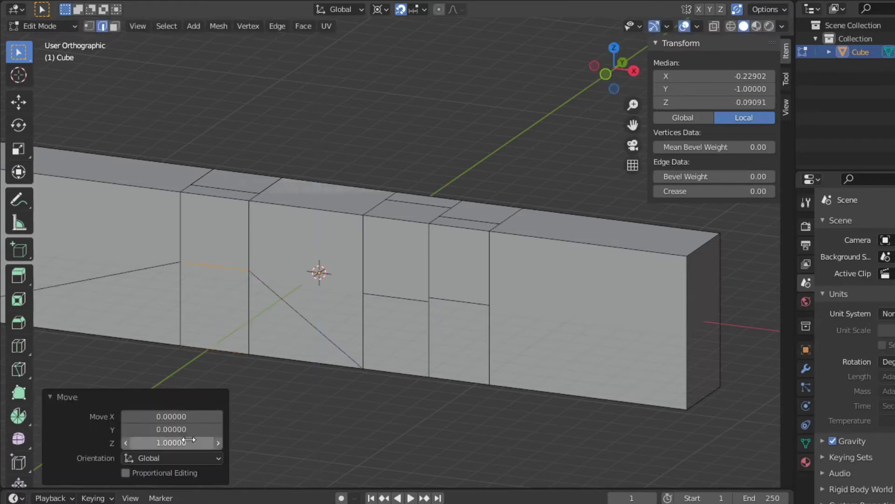
left_click(304, 323)
key("x")
left_click(122, 273)
mouse_move(362, 242)
middle_mouse_down()
mouse_move(202, 260)
mouse_move(142, 240)
mouse_move(139, 211)
mouse_move(158, 196)
mouse_move(376, 303)
mouse_move(344, 328)
mouse_move(384, 361)
mouse_move(457, 308)
mouse_move(444, 326)
mouse_move(450, 311)
middle_mouse_up()
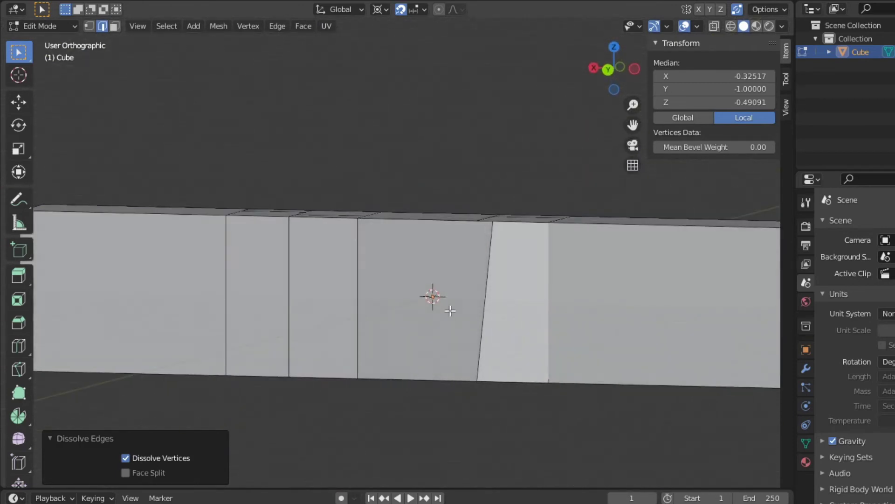
- Delete both slanted edges on the beam's front wall along with their faces
left_click(489, 278)
middle_click_drag(487, 278, 488, 298)
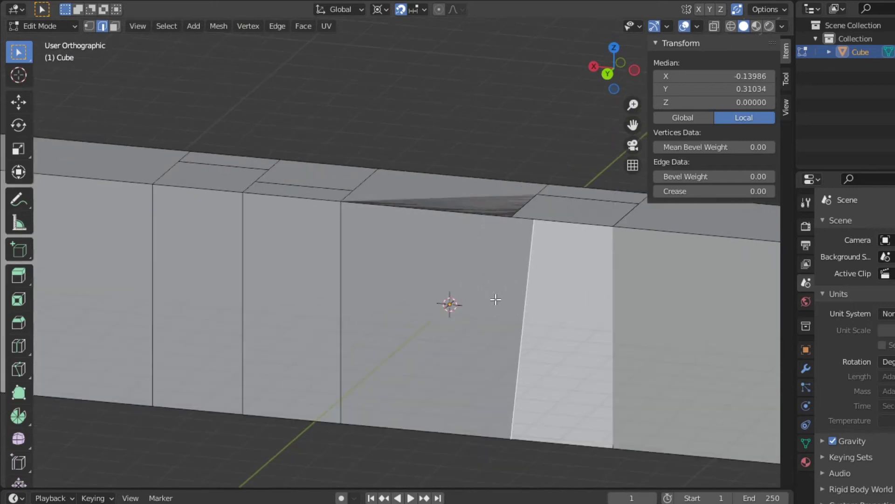
key("x")
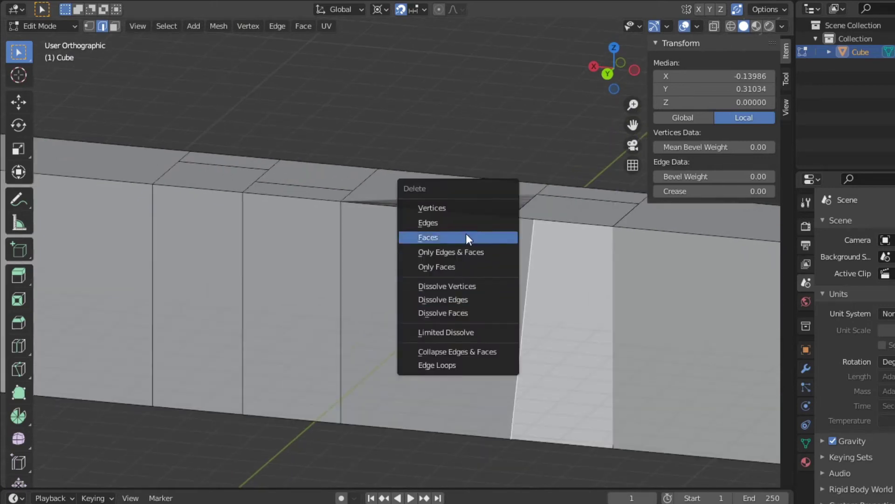
left_click(461, 223)
mouse_move(460, 216)
middle_mouse_down()
mouse_move(553, 304)
mouse_move(565, 264)
mouse_move(540, 247)
mouse_move(482, 255)
mouse_move(469, 274)
mouse_move(354, 272)
mouse_move(431, 237)
middle_mouse_up()
left_click(512, 252)
key("x")
left_click(511, 253)
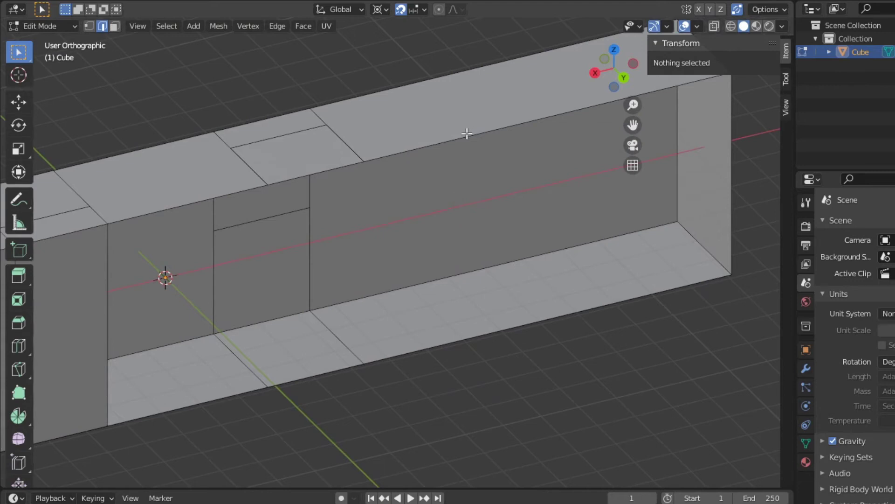
- Fill the three front-wall gaps with faces spanning each gap's top and bottom edges
left_click(467, 134)
left_click(489, 332, "shift")
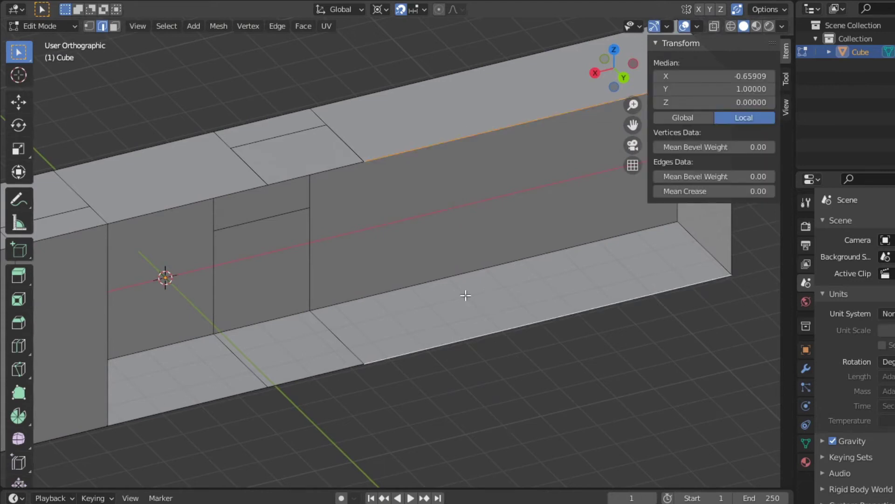
key("f")
left_click(347, 169)
left_click(344, 367, "shift")
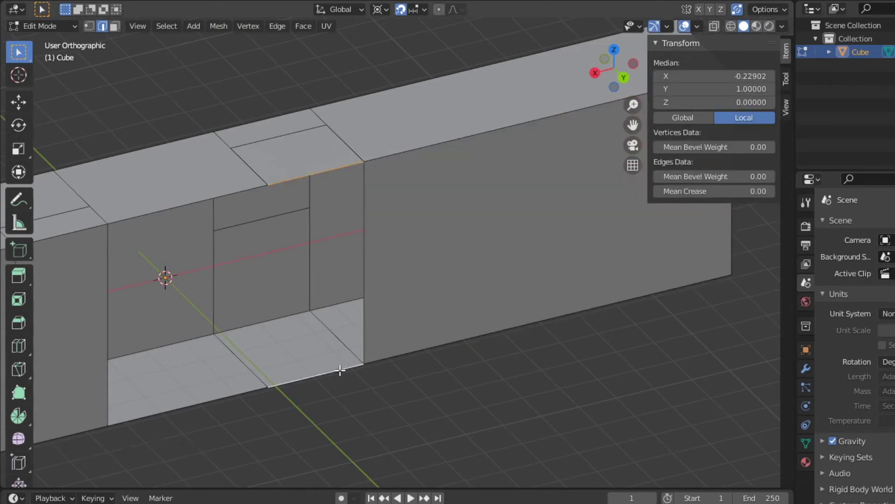
key("f")
left_click(188, 196)
left_click(216, 397, "shift")
key("f")
mouse_move(296, 316)
middle_mouse_down()
mouse_move(170, 259)
mouse_move(233, 306)
mouse_move(368, 302)
mouse_move(488, 264)
mouse_move(463, 302)
mouse_move(476, 269)
mouse_move(464, 168)
mouse_move(357, 192)
mouse_move(477, 227)
mouse_move(474, 262)
mouse_move(488, 278)
mouse_move(443, 244)
middle_mouse_up()
- Switch to wireframe shading and vertex select mode with nothing selected
scroll(458, 243, "up", 3)
key("z")
left_click(382, 242)
middle_click_drag(501, 254, 461, 238, "shift")
key("alt+a")
key("1")
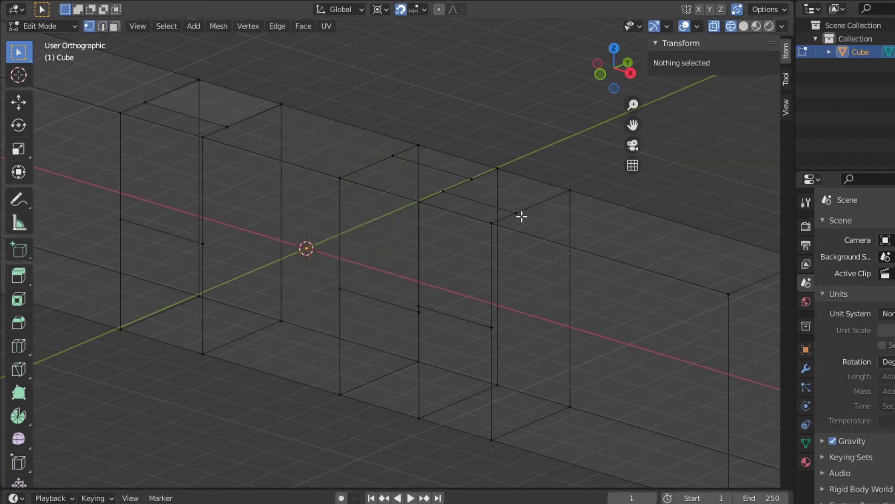
- Connect three matching vertex pairs across the beam with new edges
left_click(519, 215)
left_click(488, 329, "shift")
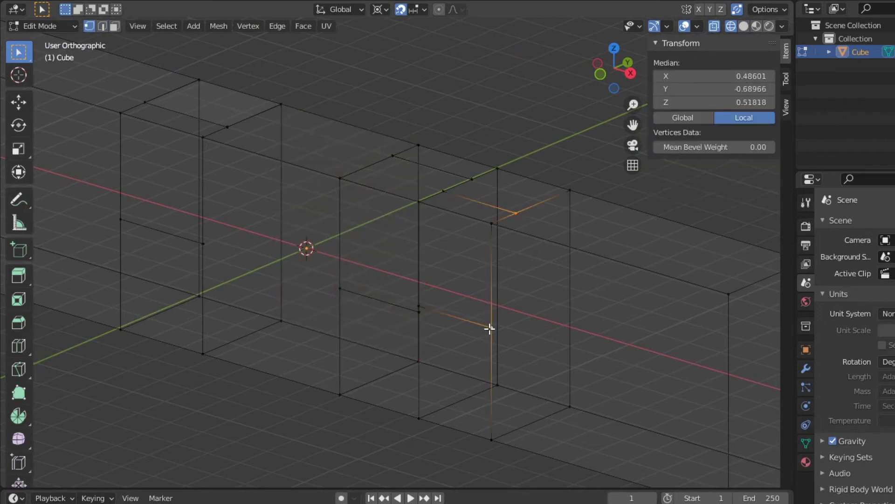
key("f")
left_click(446, 191)
left_click(416, 301, "shift")
key("f")
left_click(472, 178, "shift")
key("f")
- Join the notch-corner vertex pair with an edge and return to solid shading
key("f")
left_click(145, 102)
left_click(121, 219, "shift")
key("f")
middle_click_drag(182, 194, 221, 240, "shift")
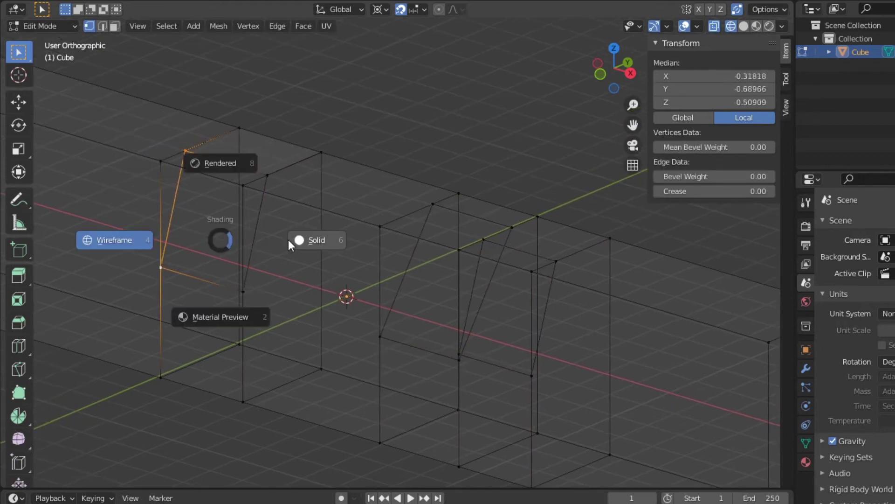
left_click(288, 239)
- Delete a top edge of the beam in edge select mode
key("2")
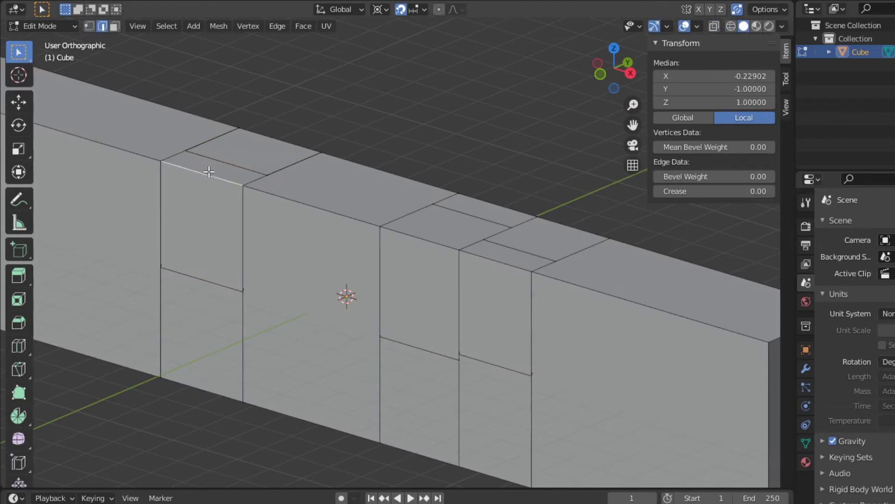
left_click(423, 237, "shift")
key("x")
left_click(491, 260)
mouse_move(490, 260)
middle_mouse_down()
mouse_move(441, 250)
mouse_move(455, 257)
middle_mouse_up()
scroll(344, 258, "up", 2)
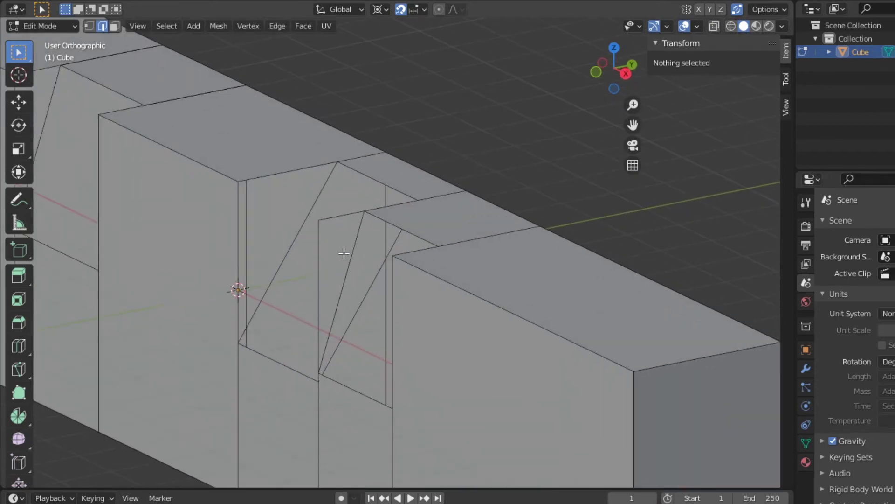
- Delete the stray vertex inside the notch
key("1")
left_click(319, 219)
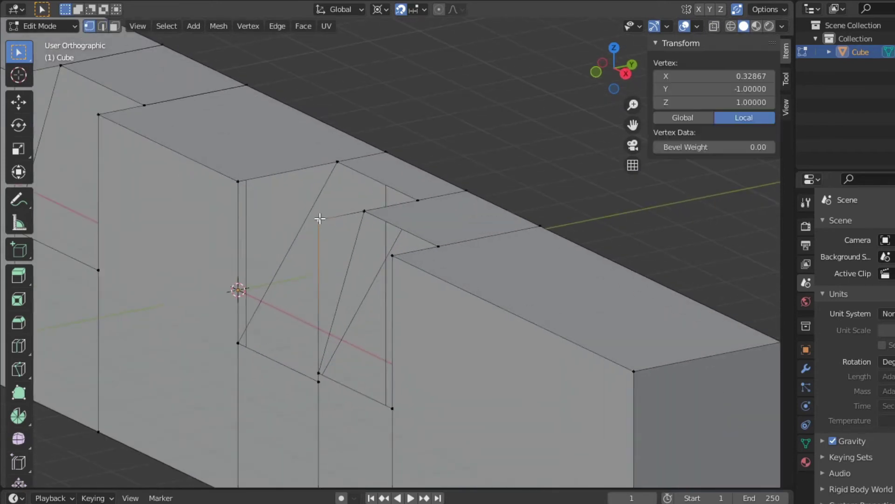
key("x")
left_click(320, 202)
mouse_move(320, 199)
middle_mouse_down()
mouse_move(306, 221)
mouse_move(457, 218)
mouse_move(300, 224)
mouse_move(349, 224)
mouse_move(240, 165)
middle_mouse_up()
- Fill the first two gaps beside the slanted notch edges with new faces
key("2")
left_click(205, 147)
left_click(189, 111, "shift")
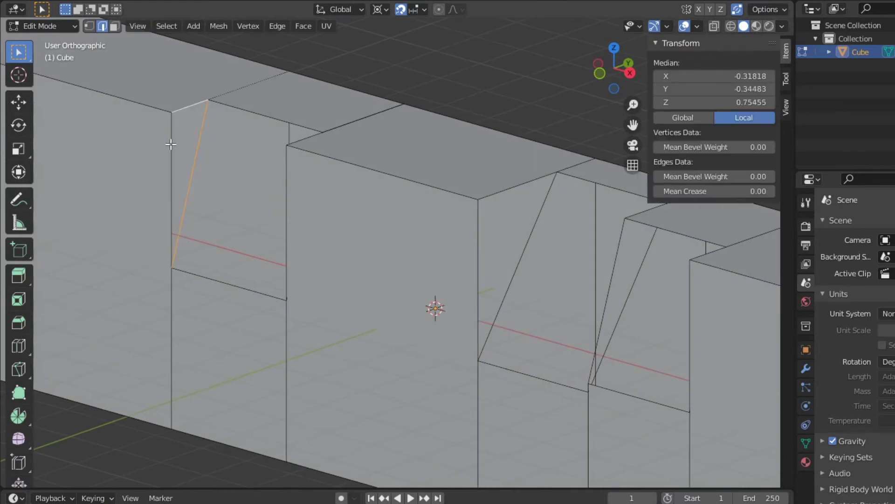
key("f")
left_click(247, 112)
left_click(198, 153, "shift")
left_click(245, 287, "shift")
middle_click_drag(244, 287, 433, 295)
key("f")
- Fill the remaining two triangular gaps with faces, then clear the selection
left_click(553, 131)
left_click(572, 191, "shift")
mouse_move(622, 245)
middle_mouse_down()
mouse_move(559, 157)
mouse_move(449, 326)
mouse_move(410, 195)
mouse_move(330, 314)
mouse_move(489, 189)
mouse_move(541, 237)
mouse_move(344, 236)
mouse_move(466, 186)
mouse_move(475, 245)
mouse_move(340, 250)
mouse_move(403, 261)
mouse_move(520, 149)
mouse_move(502, 133)
mouse_move(417, 138)
middle_mouse_up()
key("f")
left_click(422, 182)
left_click(373, 211, "shift")
key("f")
scroll(475, 245, "down", 5)
left_click(490, 172)
left_click(506, 133)
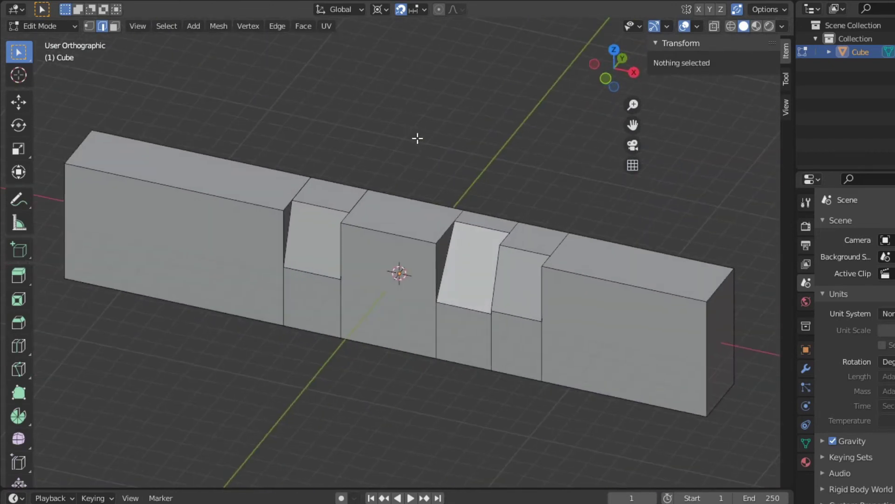
- Select all non-manifold geometry and zoom in on the flagged top face
left_click(168, 27)
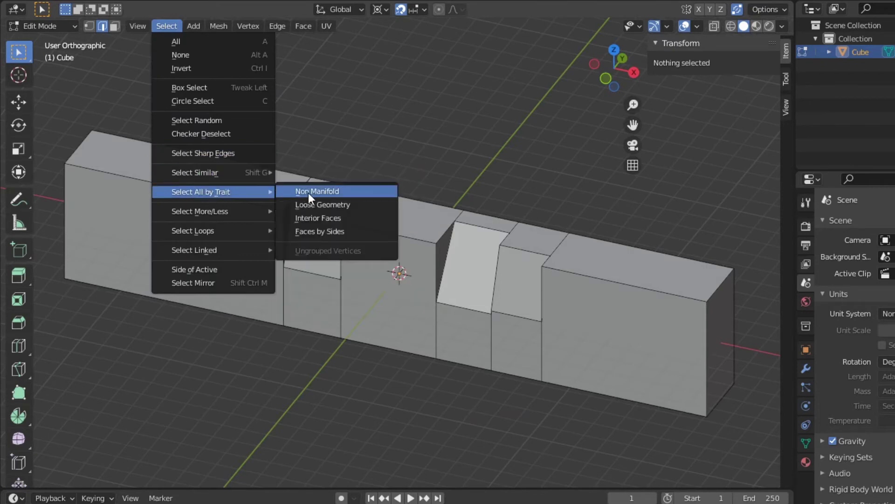
left_click(308, 192)
mouse_move(412, 152)
middle_mouse_down()
mouse_move(278, 138)
mouse_move(250, 124)
mouse_move(317, 148)
mouse_move(441, 163)
middle_mouse_up()
scroll(406, 168, "up", 2)
scroll(325, 171, "up", 2)
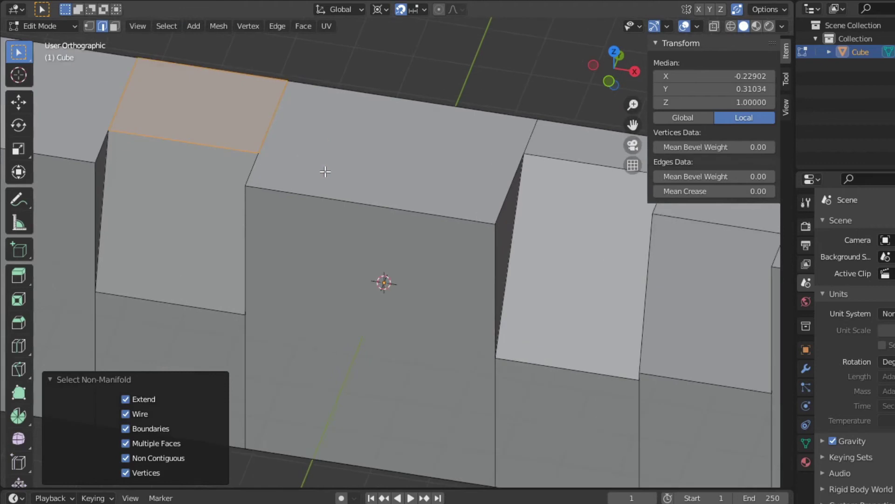
middle_click_drag(325, 172, 435, 327, "shift")
- Switch to wireframe shading and zoom out to see the whole beam
key("z")
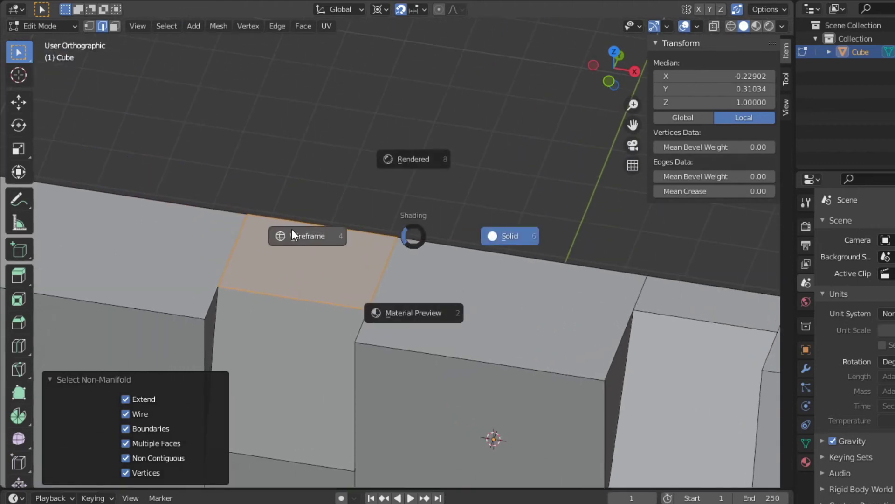
left_click(292, 229)
middle_click_drag(292, 230, 360, 215)
scroll(360, 215, "down", 2)
scroll(362, 212, "down", 1)
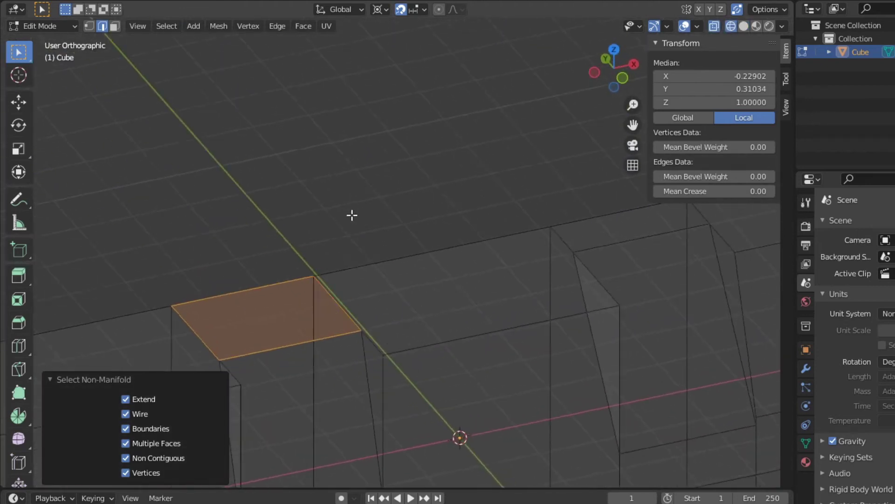
scroll(352, 214, "down", 4)
scroll(350, 216, "down", 1)
- On the whole mesh, run Degenerate Dissolve twice and Recalculate Outside normals
key("a")
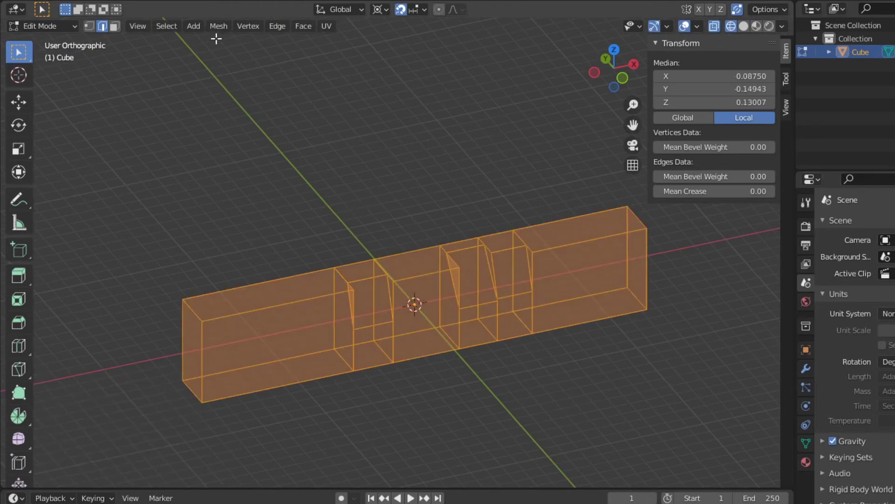
left_click(227, 26)
mouse_move(240, 318)
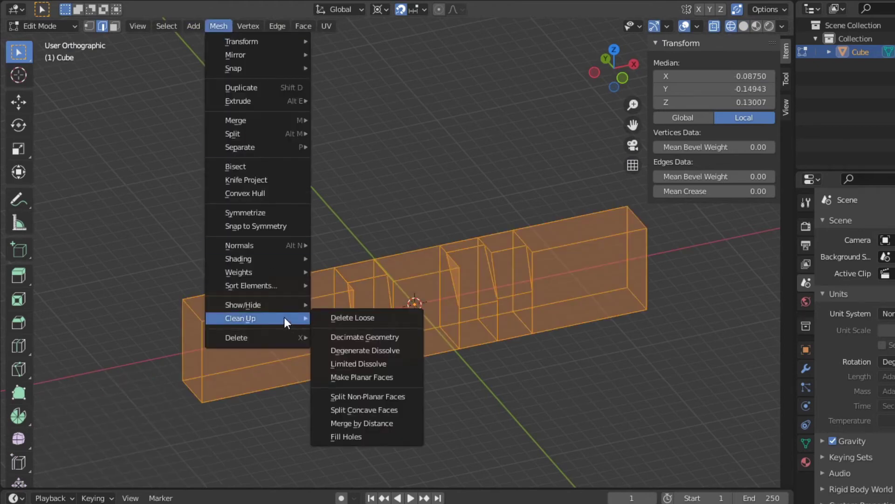
left_click(357, 350)
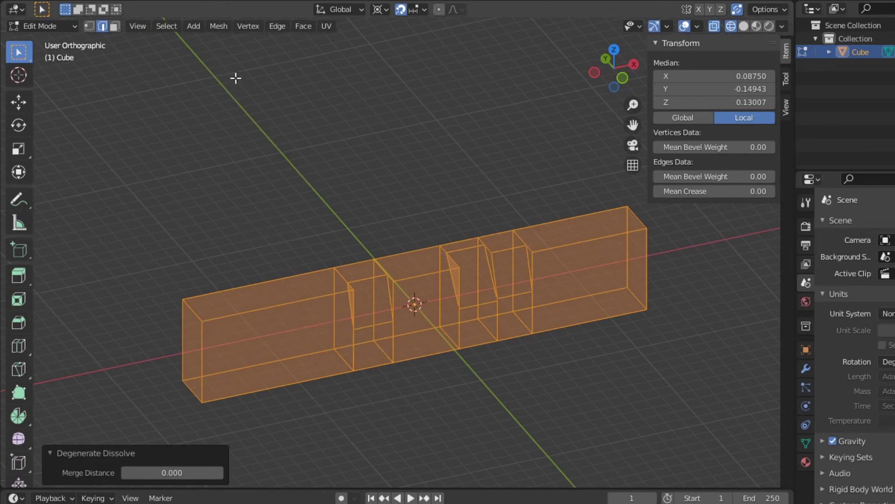
left_click(218, 27)
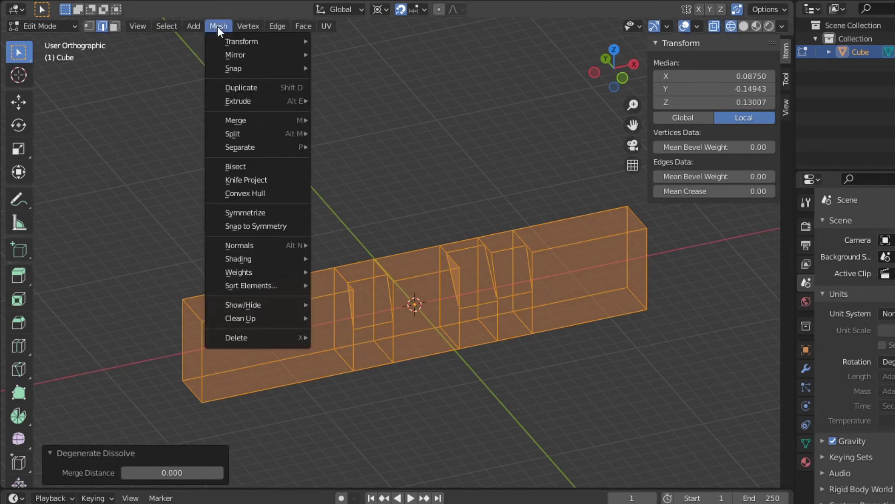
mouse_move(239, 245)
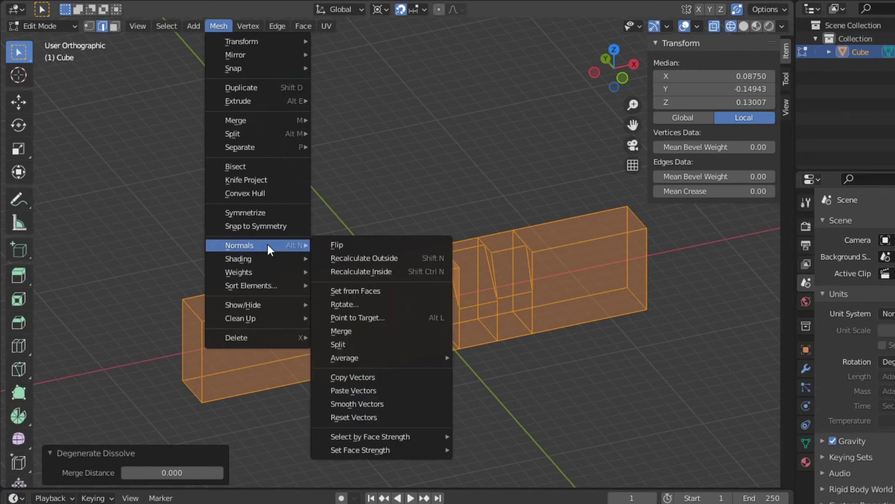
left_click(371, 257)
scroll(372, 257, "up", 1)
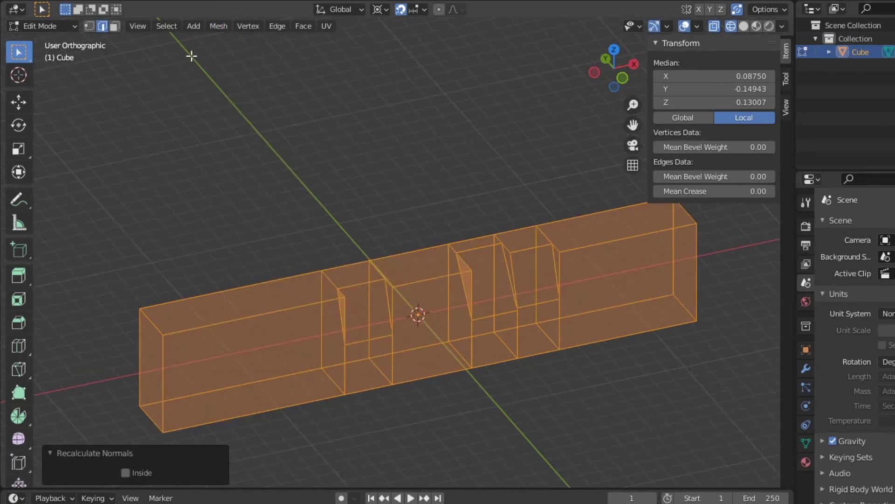
left_click(212, 25)
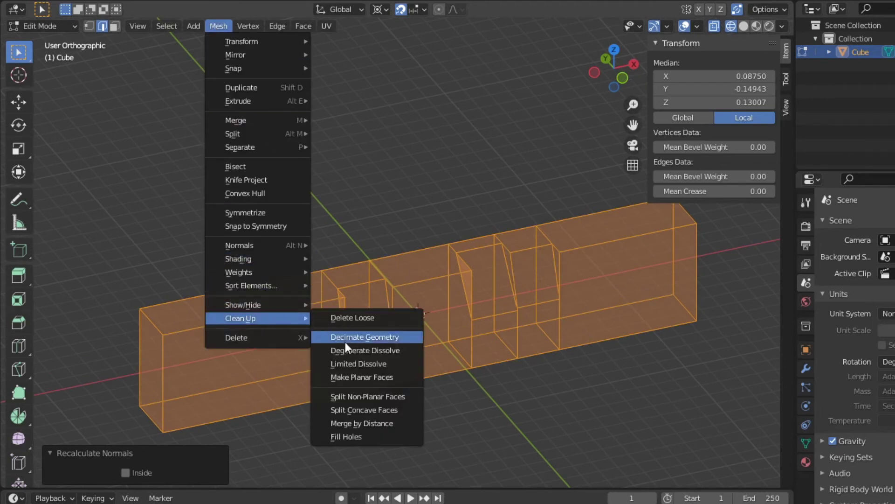
mouse_move(240, 317)
left_click(352, 351)
- Deselect, re-run the Non Manifold check finding nothing, and return to solid shading
left_click(383, 186)
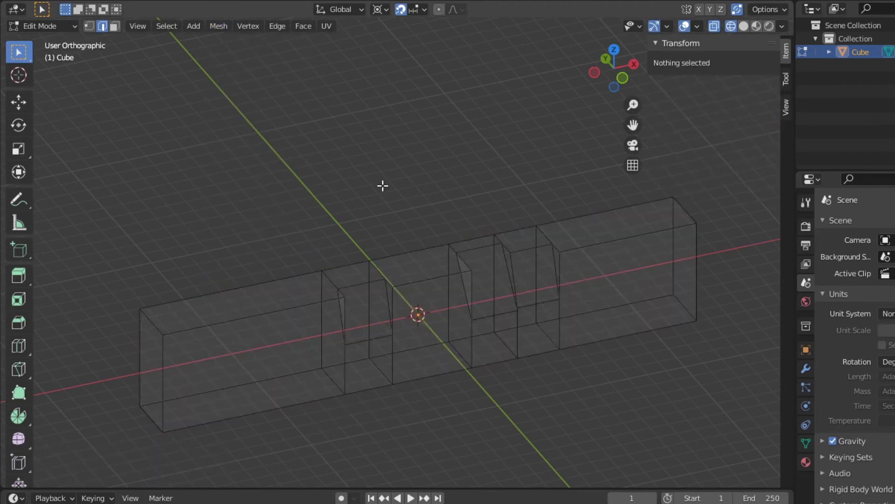
left_click(171, 26)
mouse_move(200, 191)
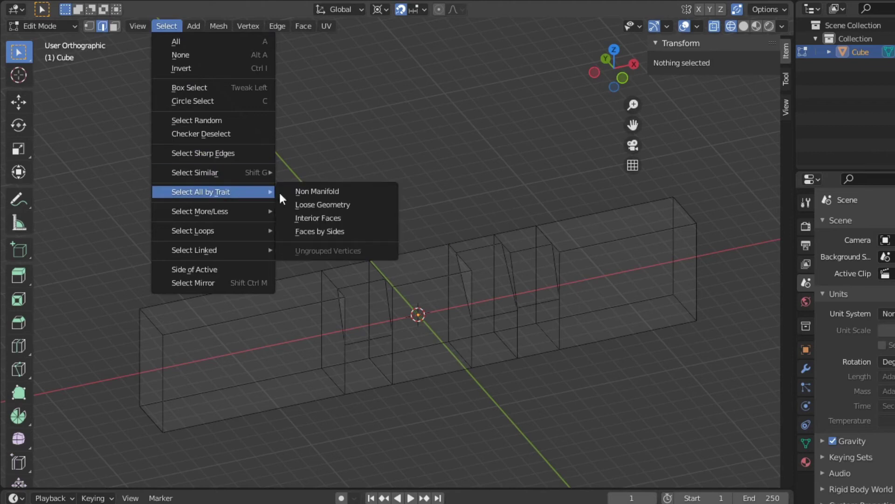
left_click(328, 190)
mouse_move(452, 196)
middle_mouse_down()
mouse_move(405, 202)
mouse_move(312, 186)
middle_mouse_up()
key("z")
left_click(414, 187)
mouse_move(414, 186)
middle_mouse_down()
mouse_move(425, 181)
mouse_move(382, 130)
middle_mouse_up()
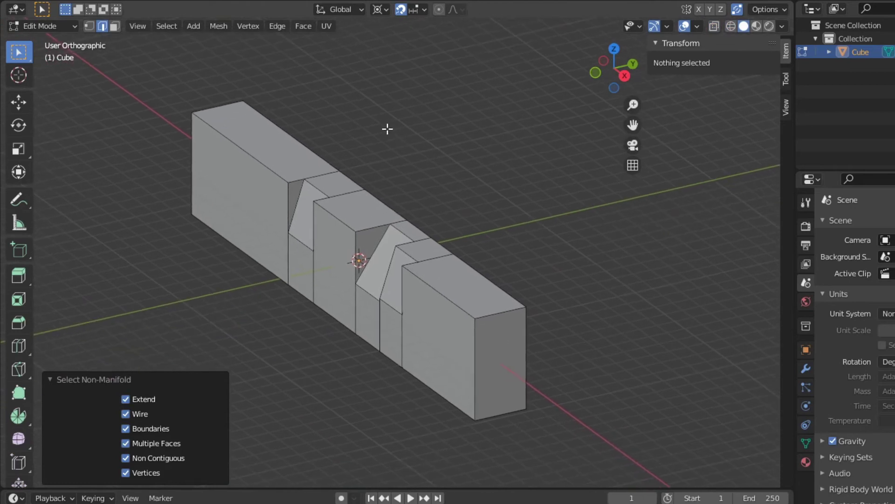
mouse_move(415, 259)
middle_mouse_down()
mouse_move(434, 248)
mouse_move(404, 210)
mouse_move(493, 273)
mouse_move(462, 254)
middle_mouse_up()
- In Right view, knife-cut through the beam from its top-right to bottom-left corner
key("KP_3")
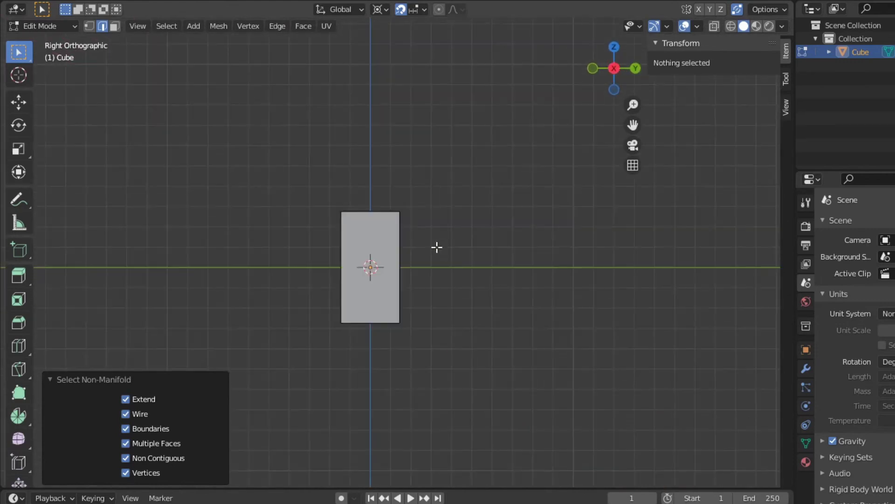
scroll(394, 235, "up", 4)
middle_click_drag(446, 209, 500, 206, "shift")
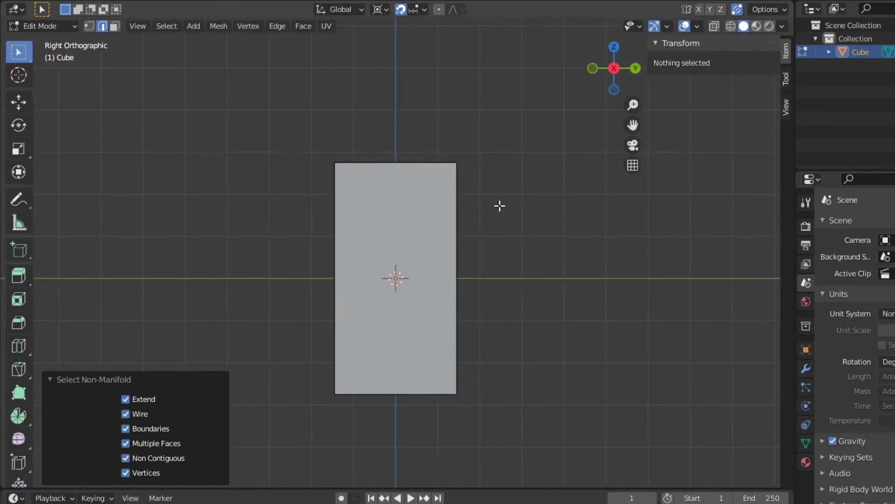
key("k")
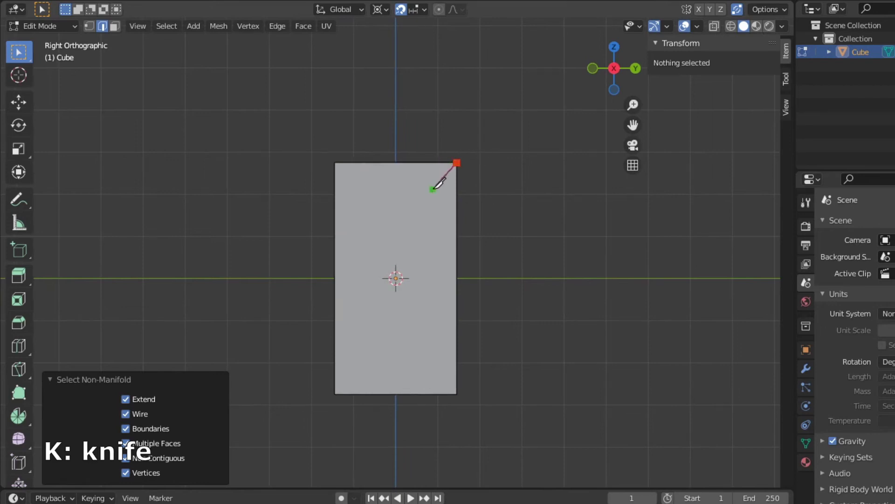
key("z")
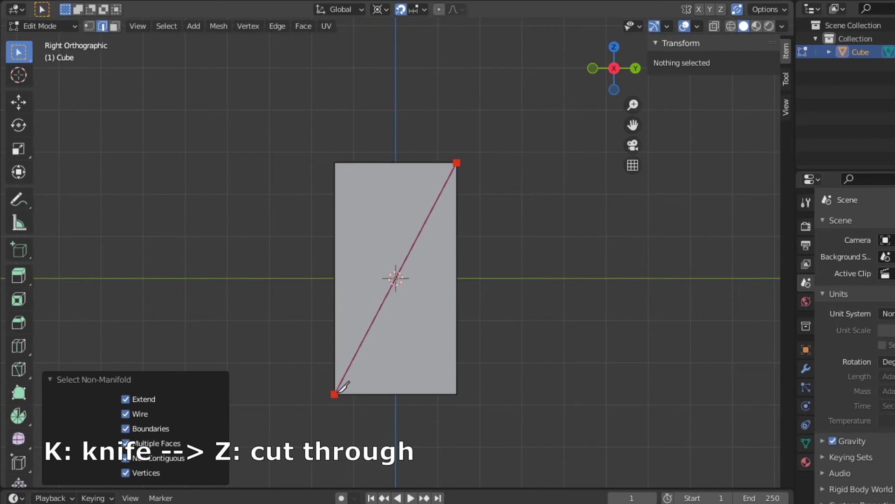
left_click(335, 394)
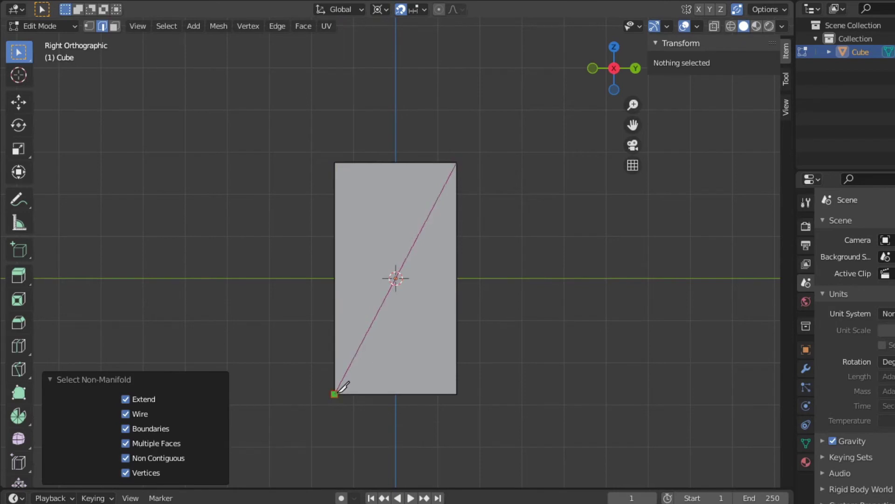
key("Return")
mouse_move(337, 393)
middle_mouse_down()
mouse_move(255, 303)
mouse_move(135, 313)
mouse_move(421, 312)
middle_mouse_up()
- In wireframe, box-select and delete the vertices on the lower-right side of the cut
key("z")
left_click(352, 324)
middle_click_drag(352, 323, 467, 332)
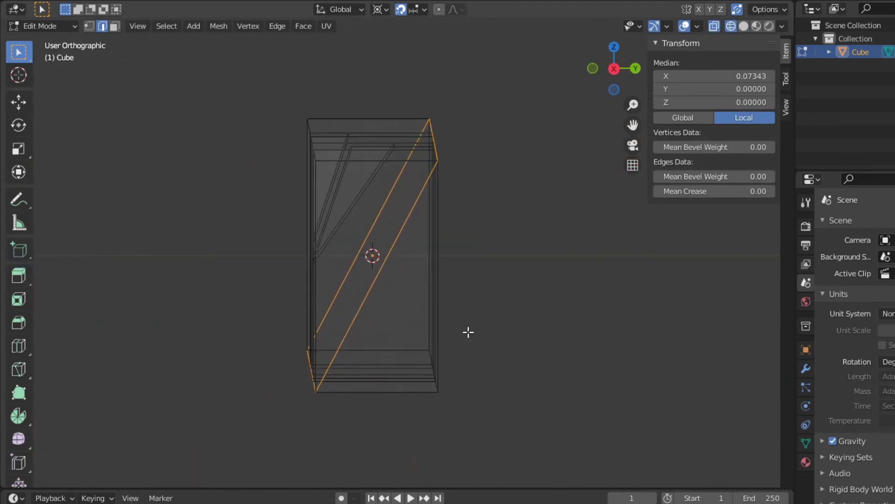
left_click(89, 27)
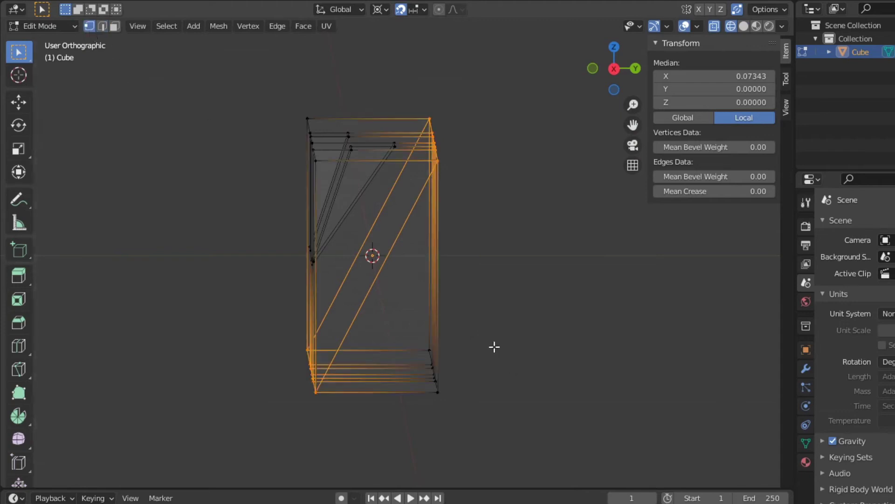
key("alt+a")
left_click_drag(448, 346, 423, 411)
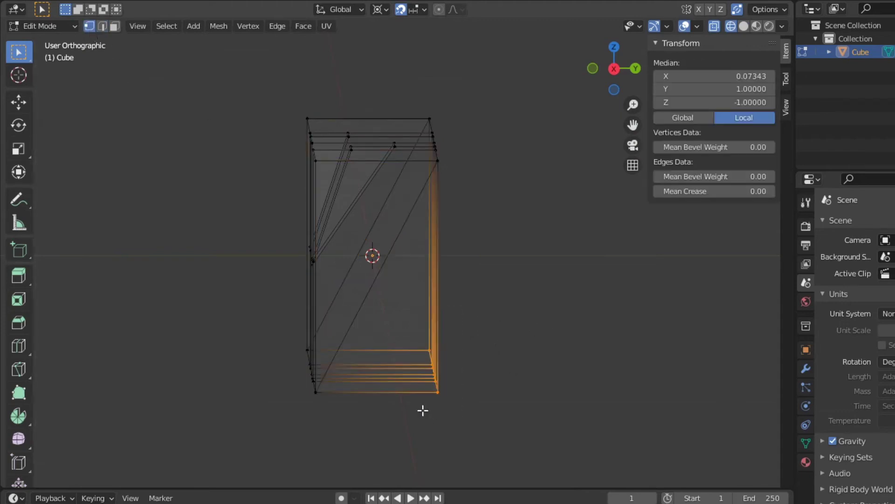
key("x")
left_click(486, 336)
middle_click_drag(485, 334, 463, 329)
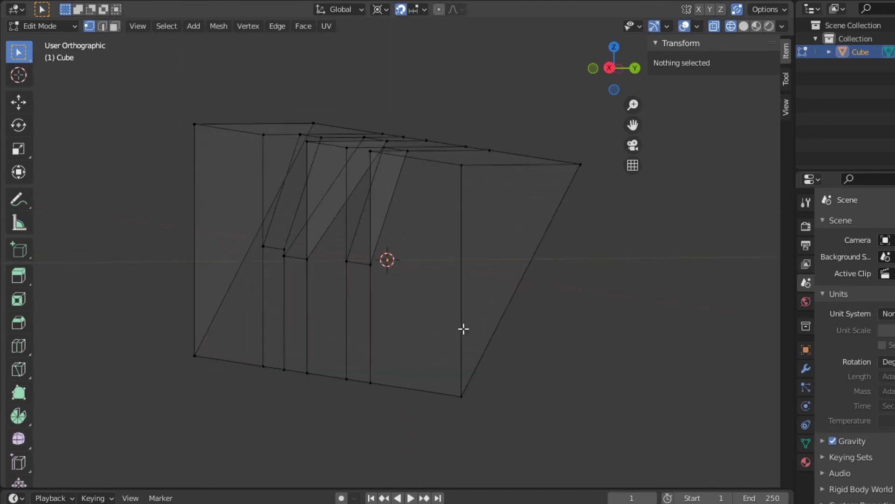
- Return to solid shading, select the whole half-beam, and view it from the Right
key("z")
left_click(514, 328)
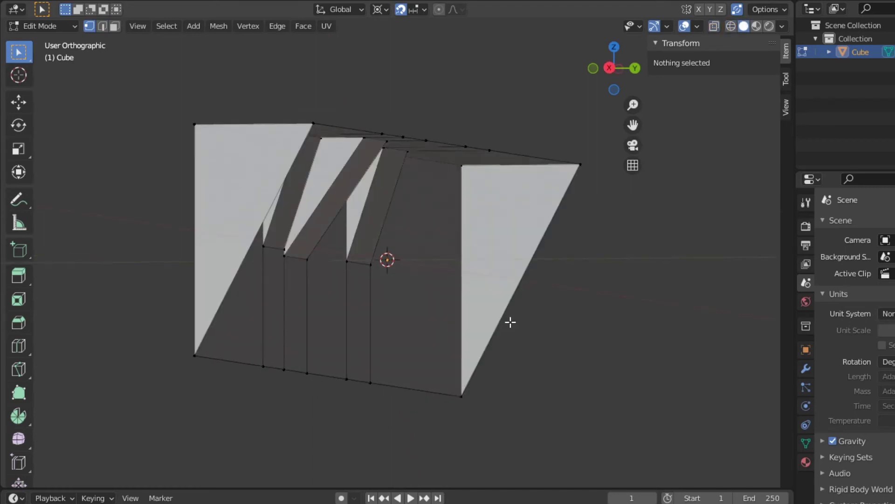
key("a")
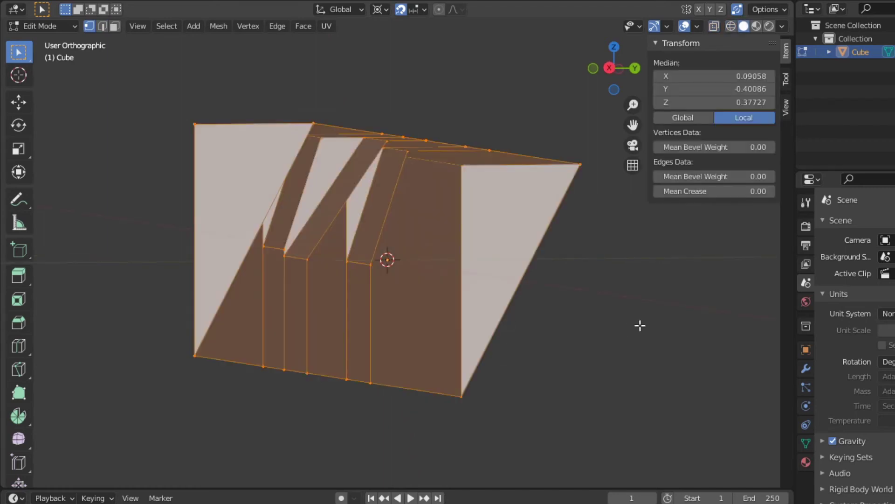
key("KP_3")
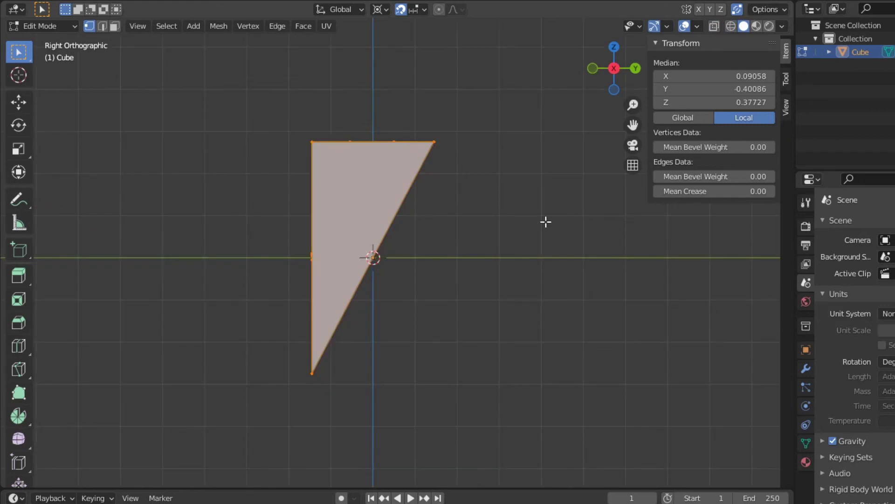
- Duplicate the half-beam and rotate the copy 180° around the 3D cursor
key("shift+d")
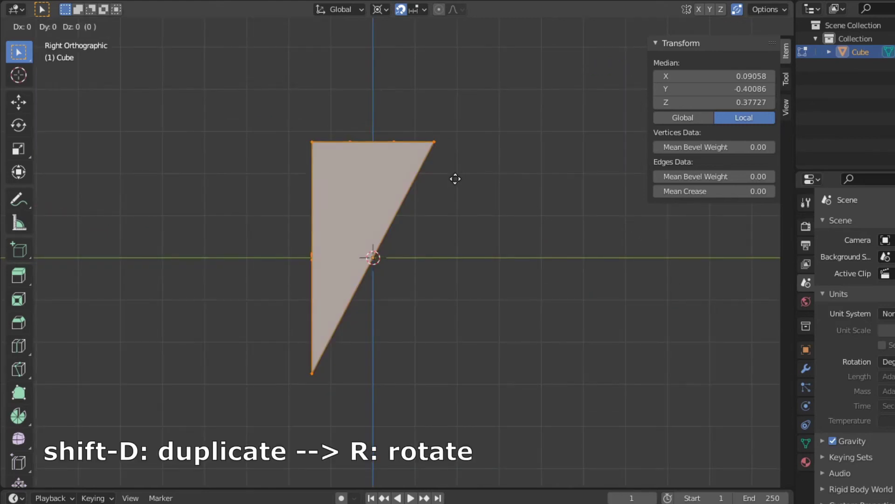
key("r")
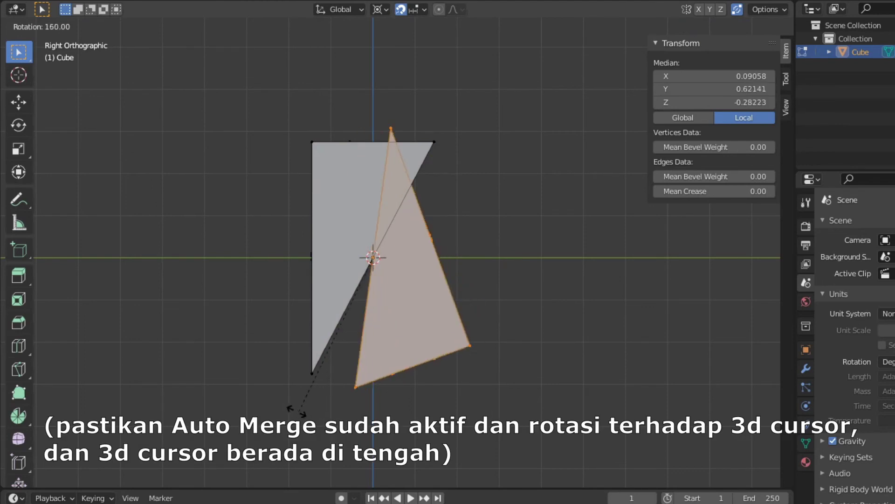
left_click(238, 385)
middle_click_drag(238, 385, 265, 278)
scroll(266, 278, "up", 5)
mouse_move(327, 294)
middle_mouse_down()
mouse_move(516, 295)
mouse_move(561, 283)
mouse_move(582, 241)
mouse_move(430, 298)
mouse_move(314, 302)
middle_mouse_up()
scroll(401, 299, "down", 4)
scroll(515, 265, "up", 4)
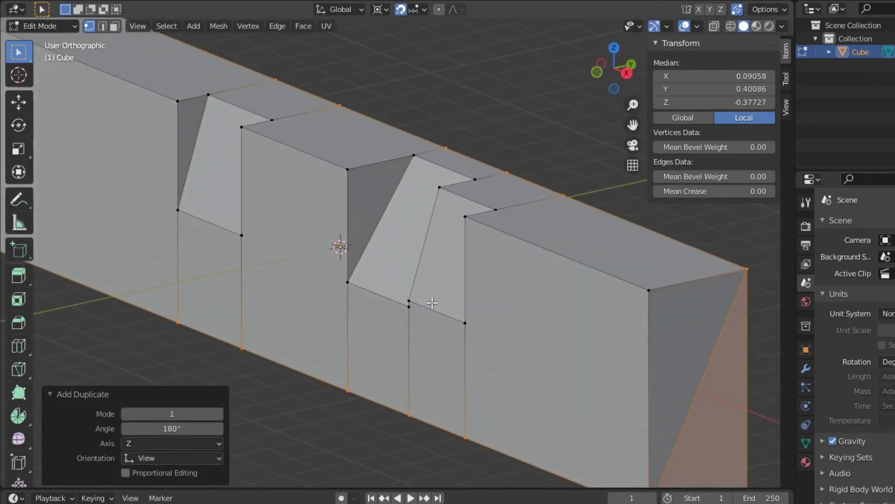
scroll(432, 303, "down", 3)
middle_click_drag(548, 312, 476, 310, "shift")
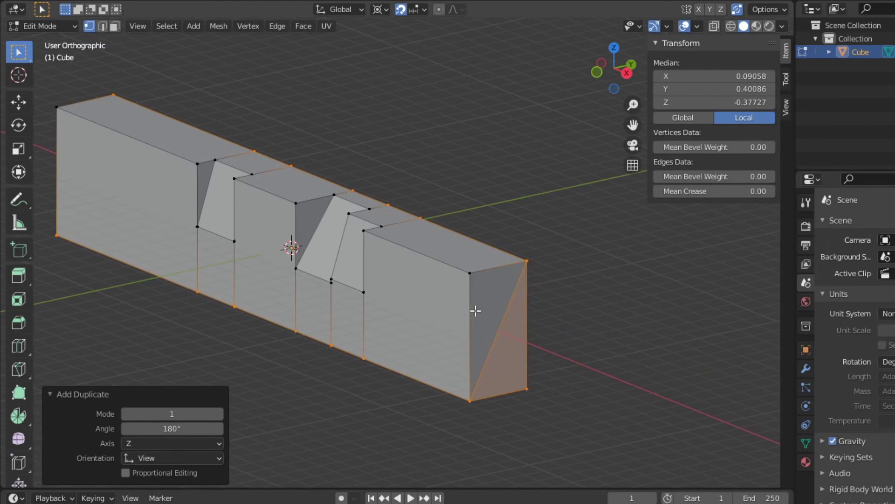
- Dissolve the diagonal seam edge on each end face of the beam
left_click(590, 304)
key("2")
left_click(497, 319)
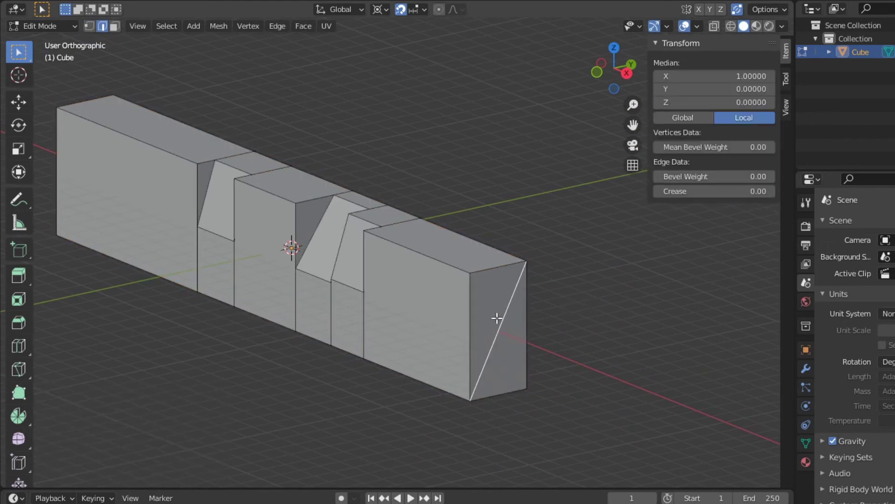
key("x")
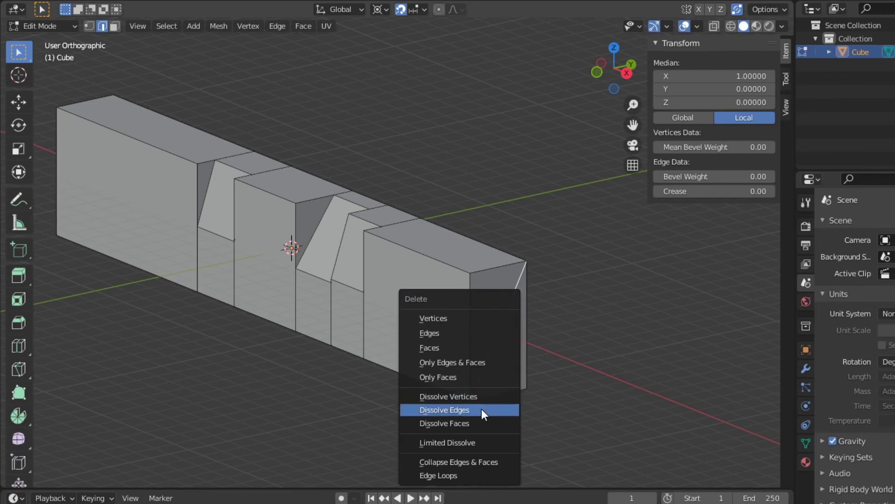
left_click(481, 411)
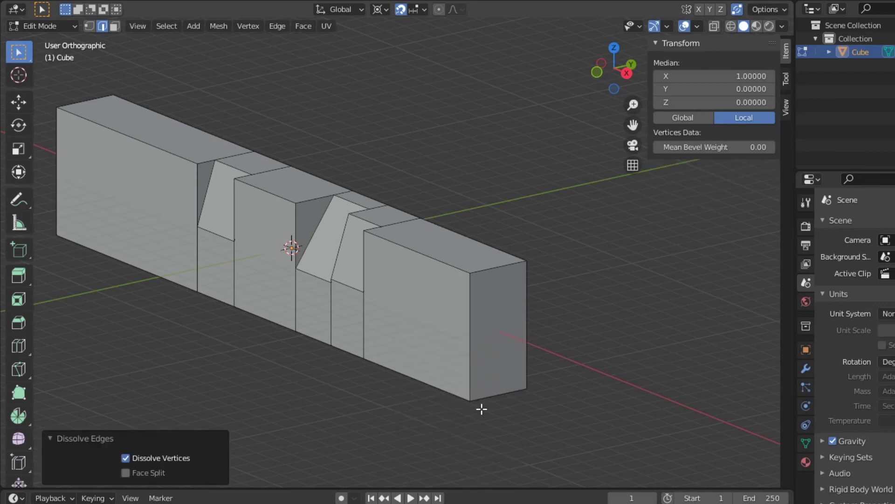
mouse_move(483, 398)
middle_mouse_down()
mouse_move(407, 390)
mouse_move(489, 390)
mouse_move(602, 365)
mouse_move(469, 345)
middle_mouse_up()
left_click(237, 304)
key("x")
left_click(233, 306)
mouse_move(233, 306)
middle_mouse_down()
mouse_move(310, 288)
mouse_move(207, 262)
middle_mouse_up()
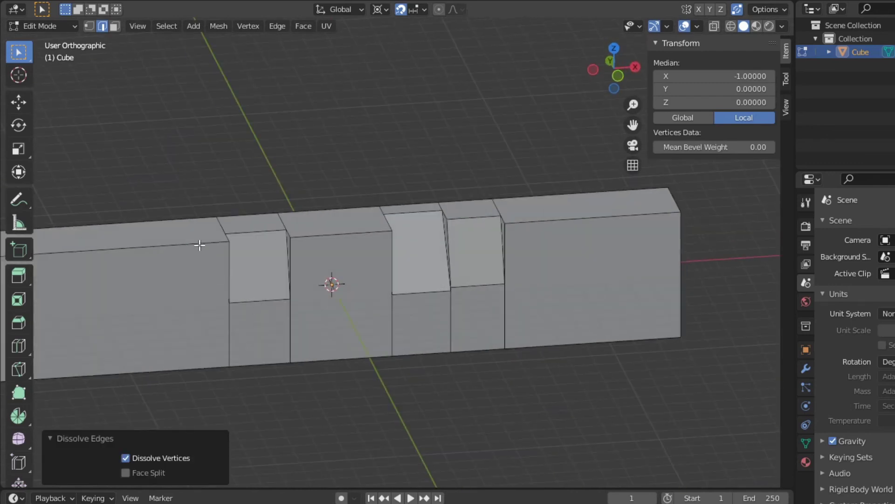
- Select the left block's top front edge and end face for beveling
left_click(199, 245)
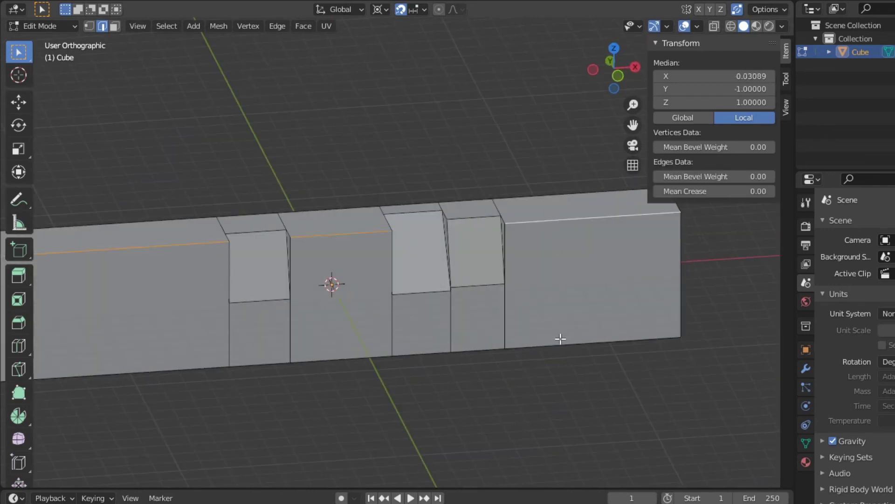
left_click(272, 359)
middle_click_drag(272, 359, 316, 321)
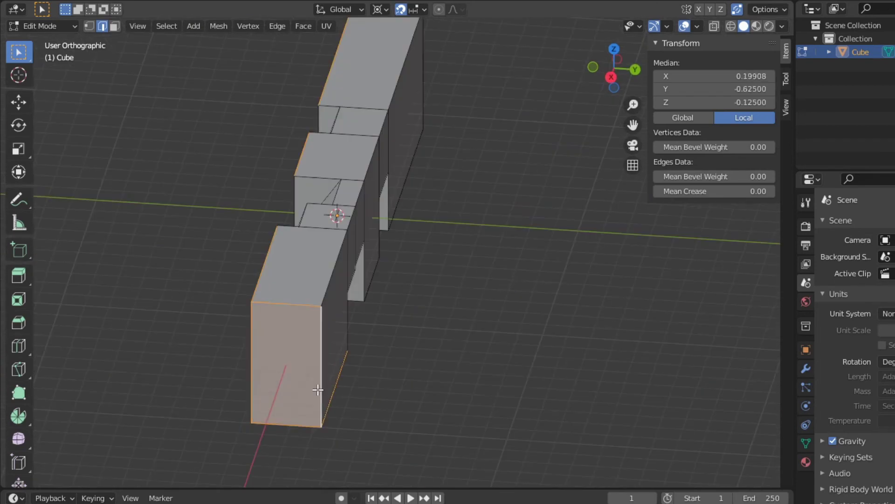
mouse_move(372, 278)
middle_mouse_down()
mouse_move(391, 232)
mouse_move(497, 244)
middle_mouse_up()
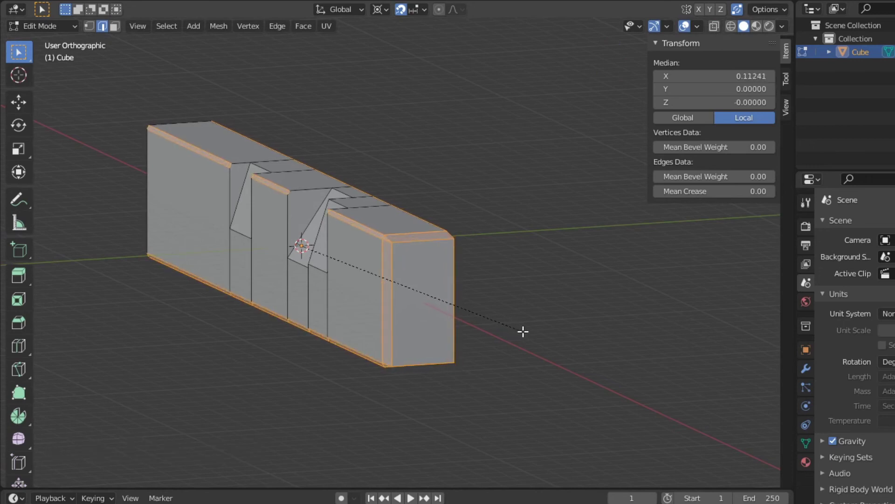
- Apply scale in Object Mode so it reads 1.000 on all axes, then re-enter Edit Mode
scroll(522, 331, "up", 2)
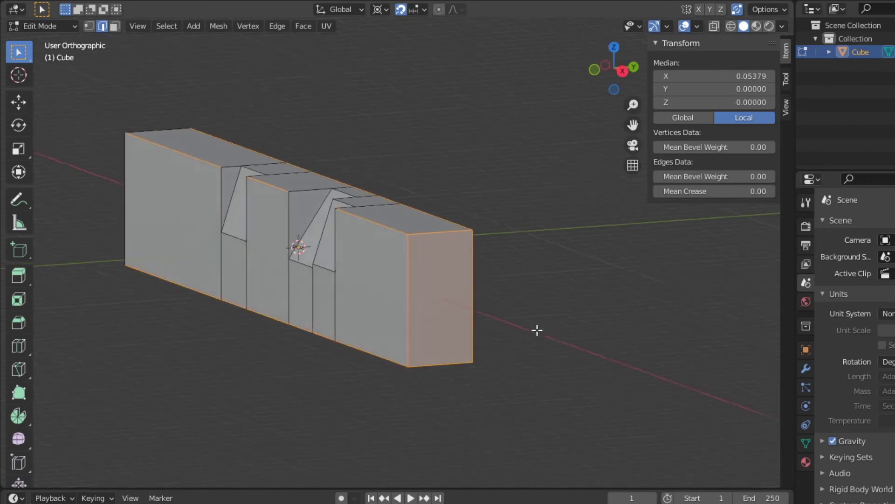
key("Tab")
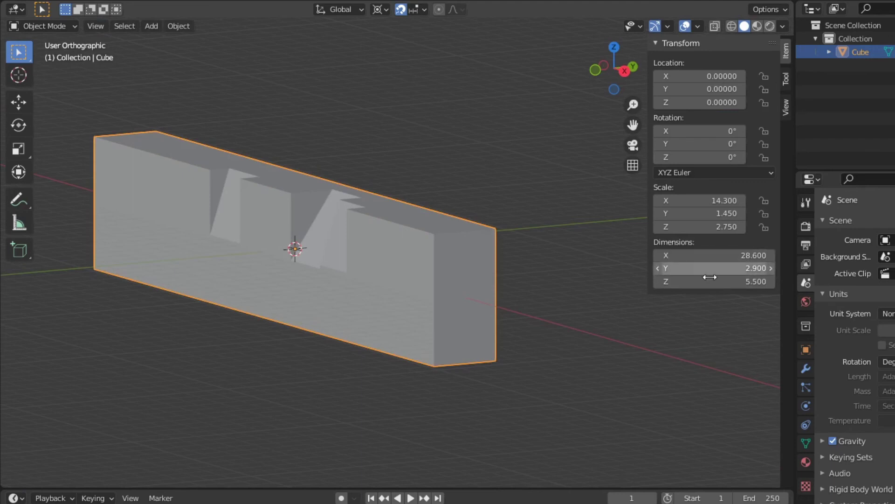
key("ctrl+a")
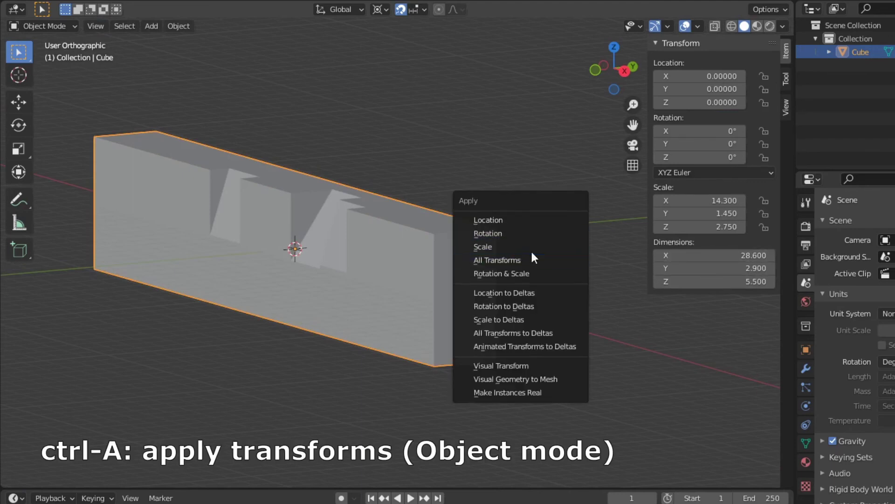
left_click(532, 250)
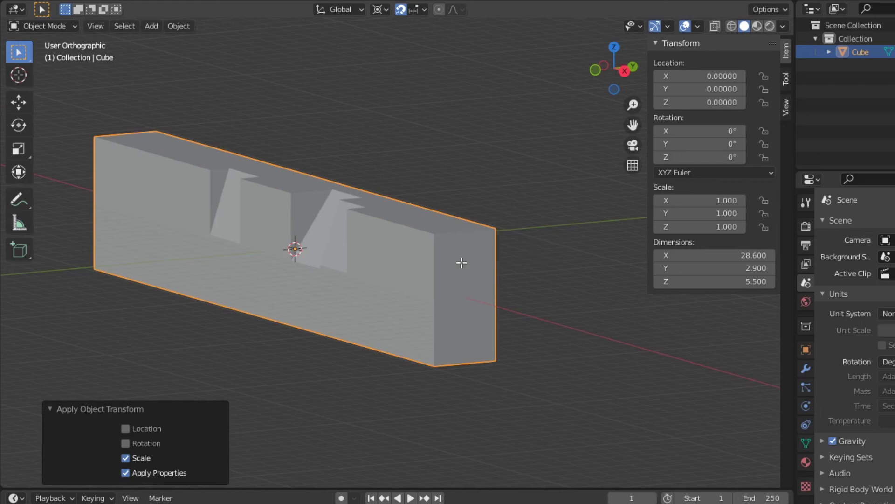
key("Tab")
scroll(572, 293, "up", 1)
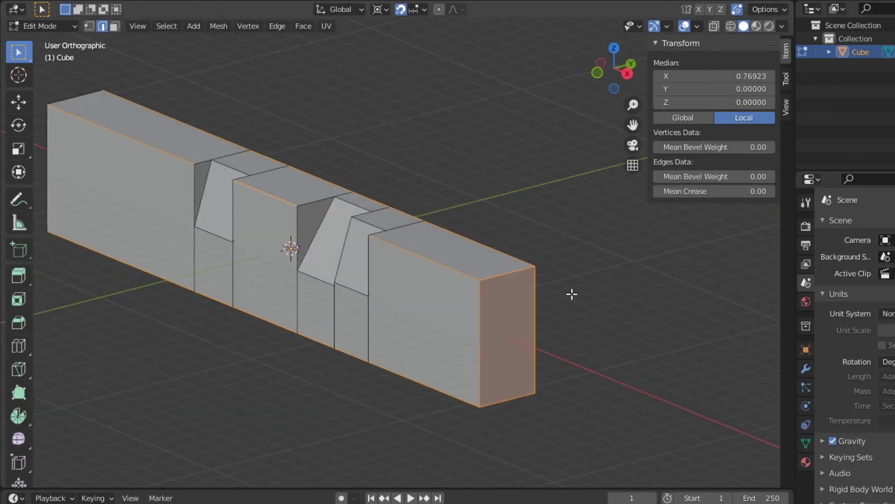
- Bevel the selected outline edges at 0.200 width, one segment, then clear the selection
key("ctrl+b")
left_click(581, 300)
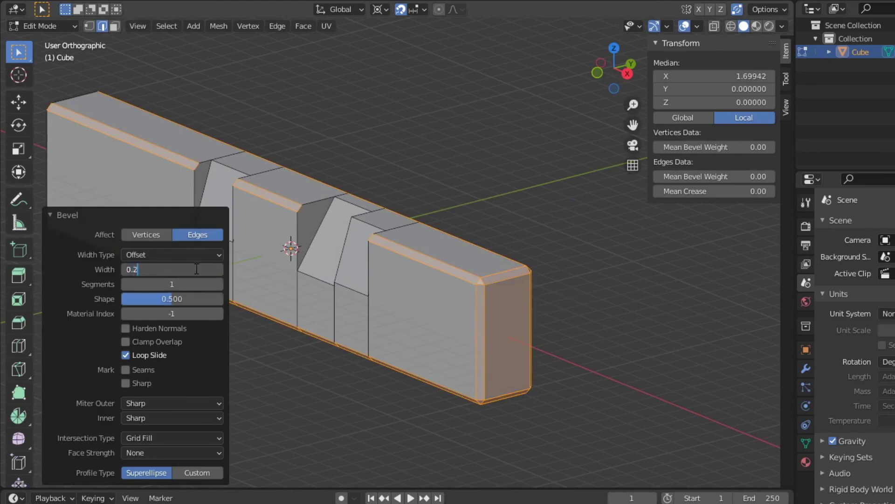
mouse_move(235, 274)
middle_mouse_down()
mouse_move(524, 300)
mouse_move(451, 331)
mouse_move(444, 368)
mouse_move(439, 356)
middle_mouse_up()
scroll(451, 331, "down", 2)
scroll(451, 331, "down", 3)
scroll(402, 344, "up", 1)
scroll(418, 355, "up", 1)
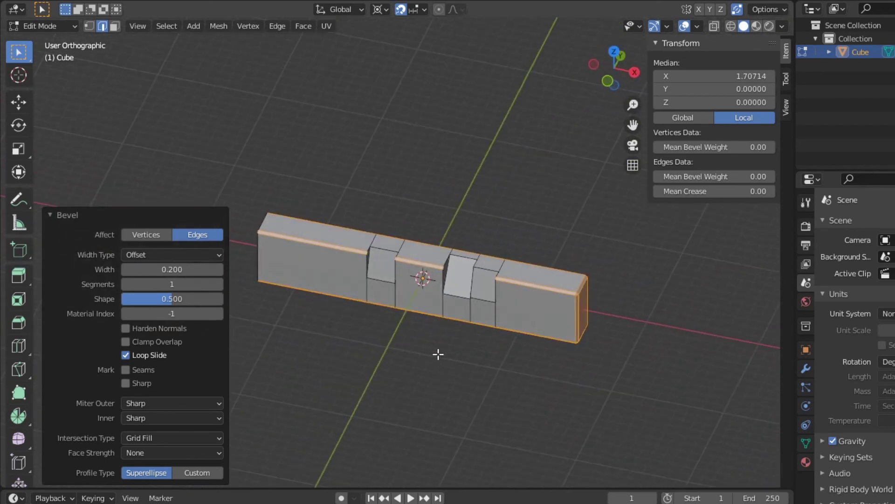
left_click(438, 354)
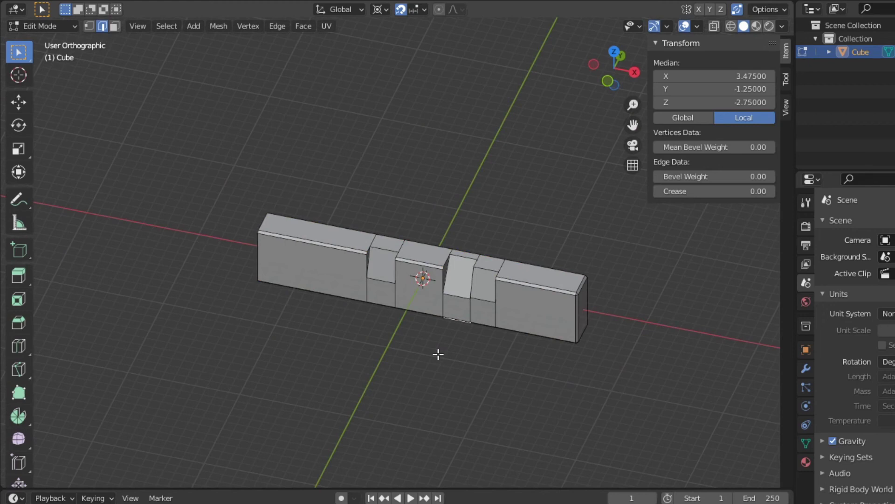
- Return to Object Mode, exit local view, and orbit to show the beveled beam under the LABFISIKA lettering
key("Tab")
key("KP_Divide")
middle_click_drag(399, 341, 457, 359)
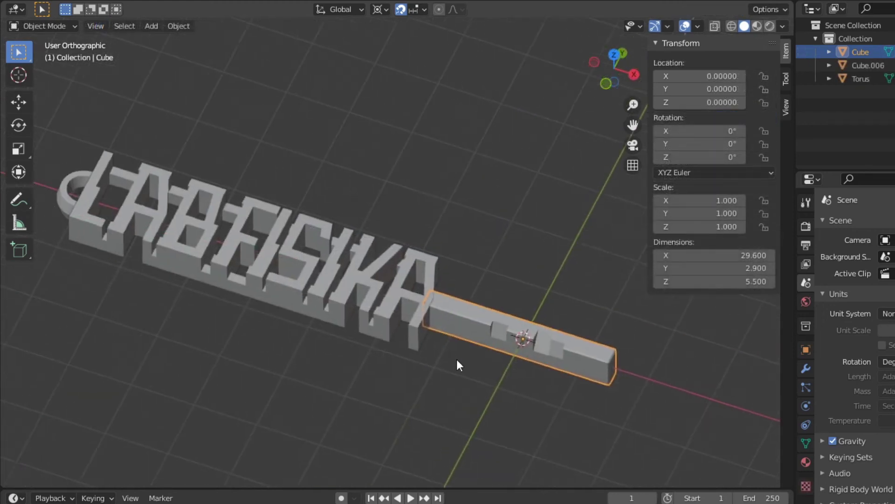
mouse_move(438, 325)
middle_mouse_down()
mouse_move(469, 348)
mouse_move(471, 368)
mouse_move(403, 298)
middle_mouse_up()
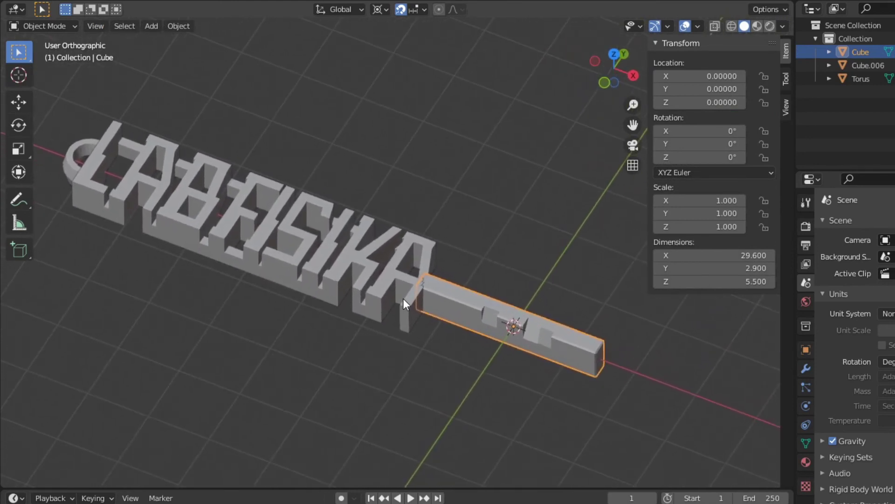